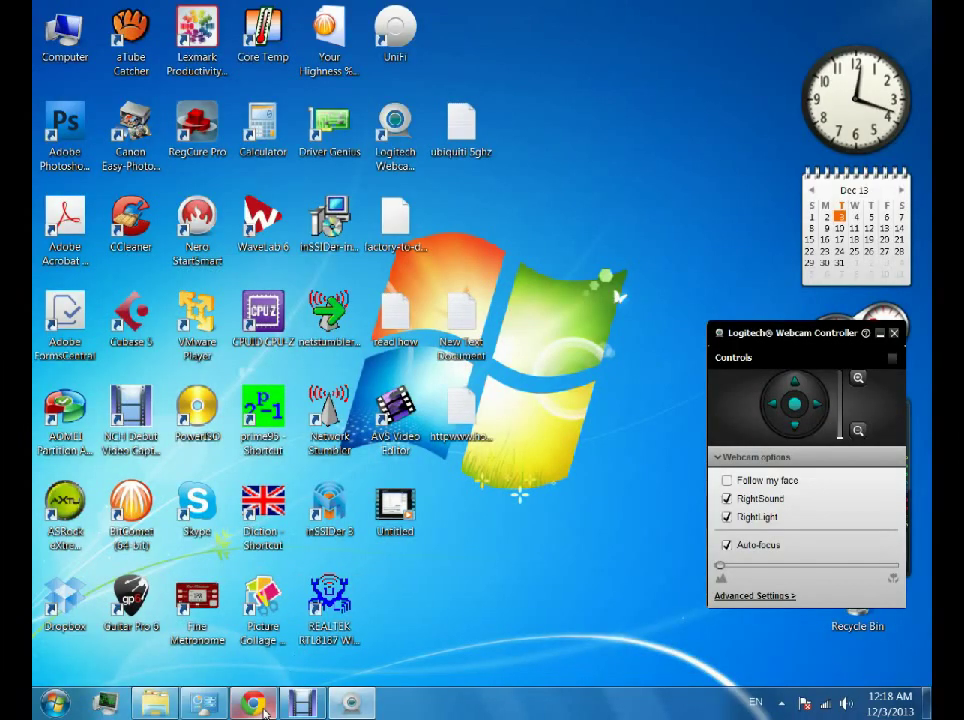
- Load the dd-wrt.com website in a new browser tab
click(256, 704)
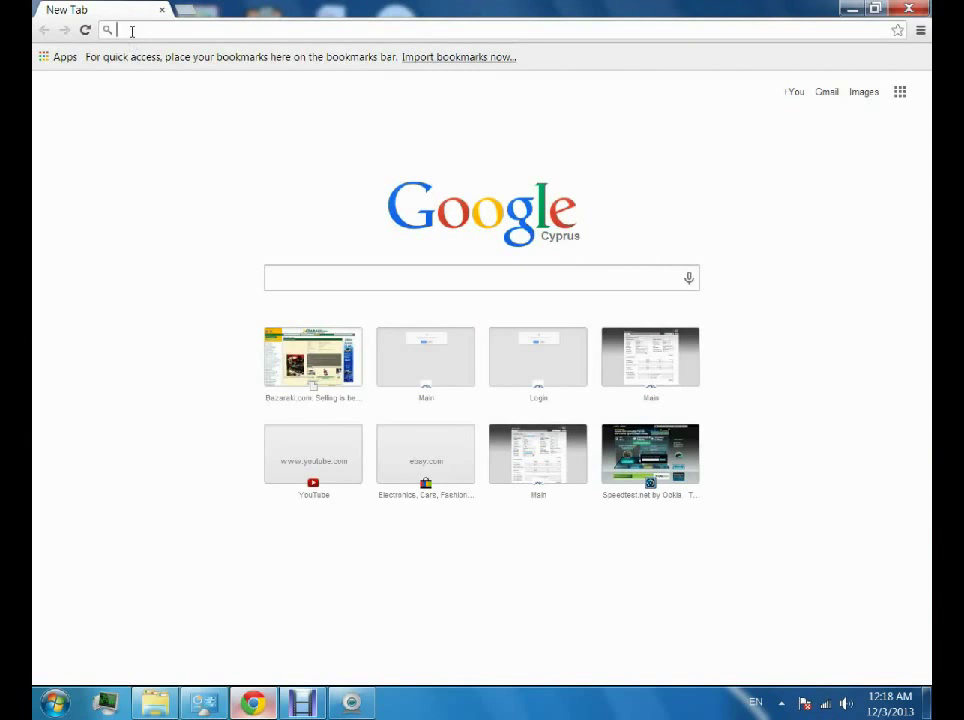
text(dd)
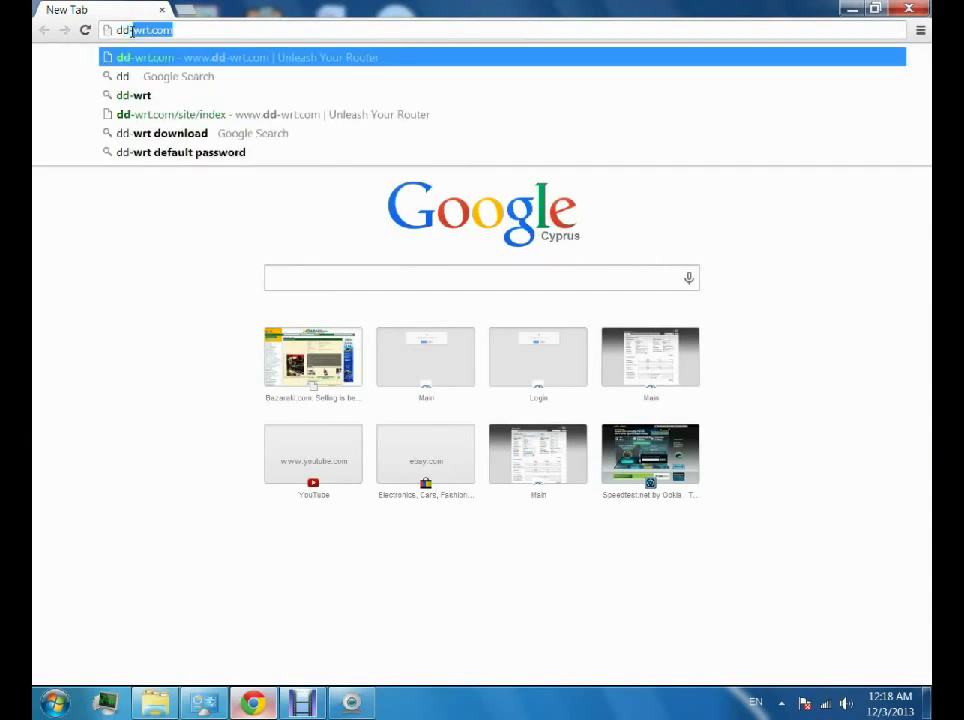
text(-wrt.com)
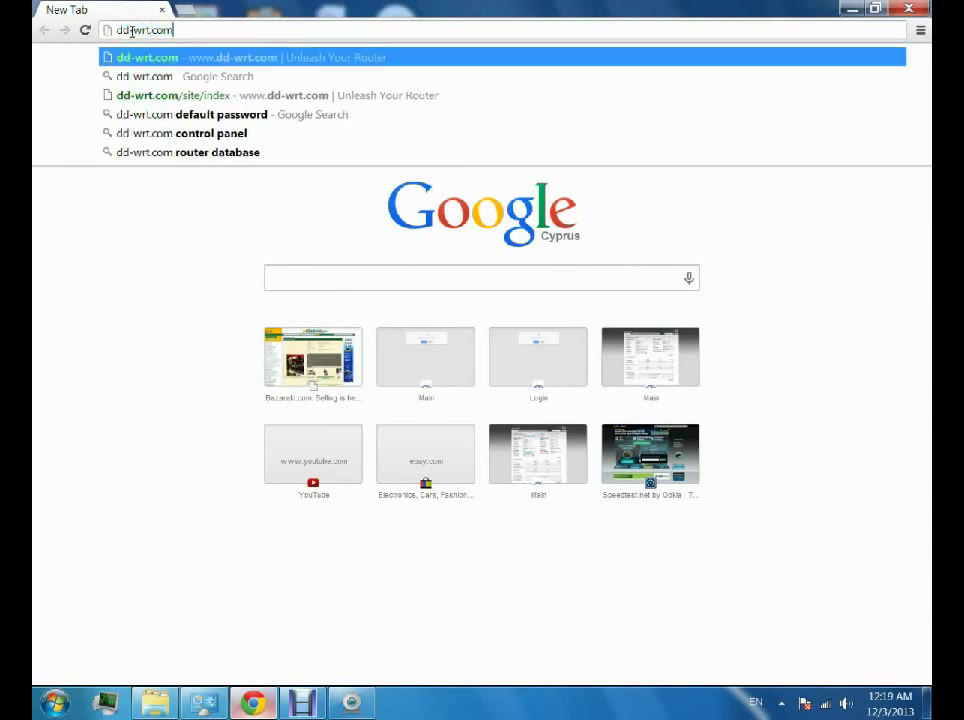
key(Return)
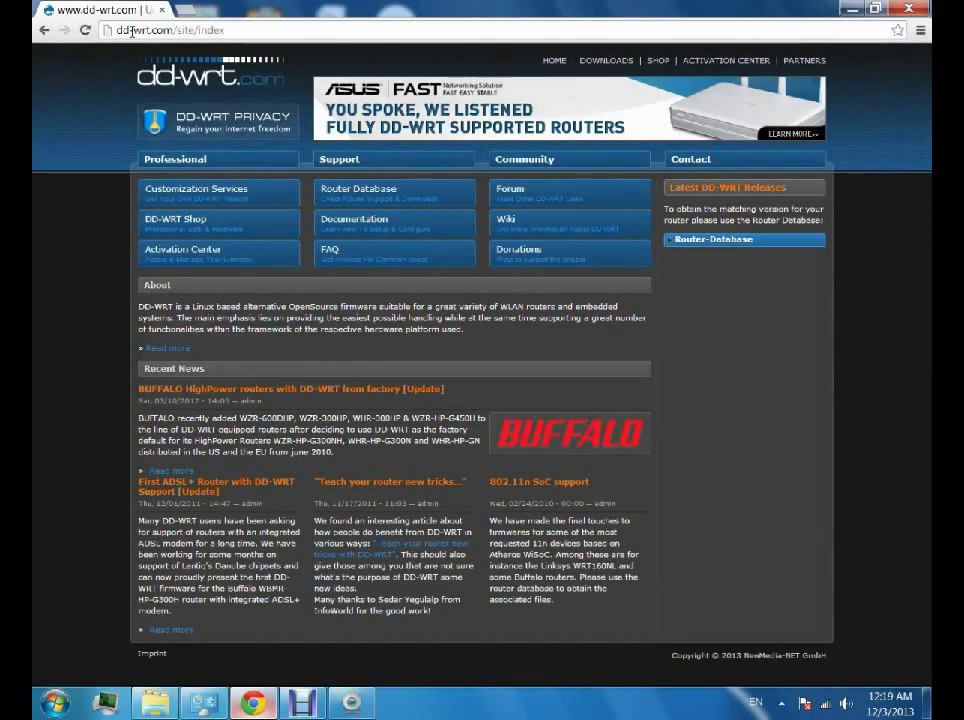
- Search the Router Database for 740n and open the TP-Link TL-WR740N 4.x entry
click(744, 241)
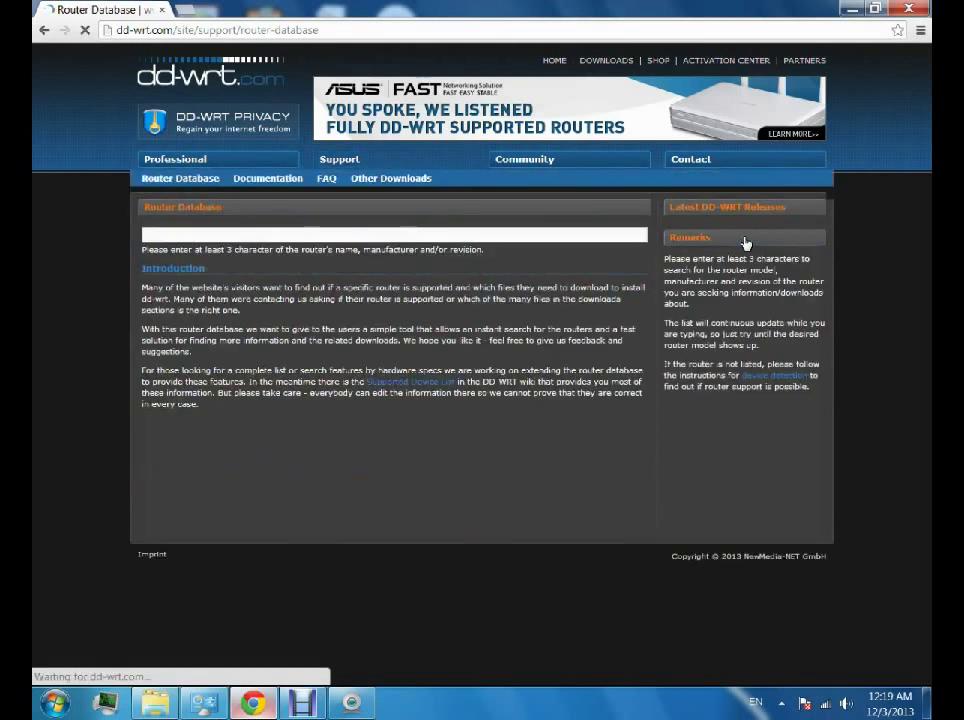
click(228, 232)
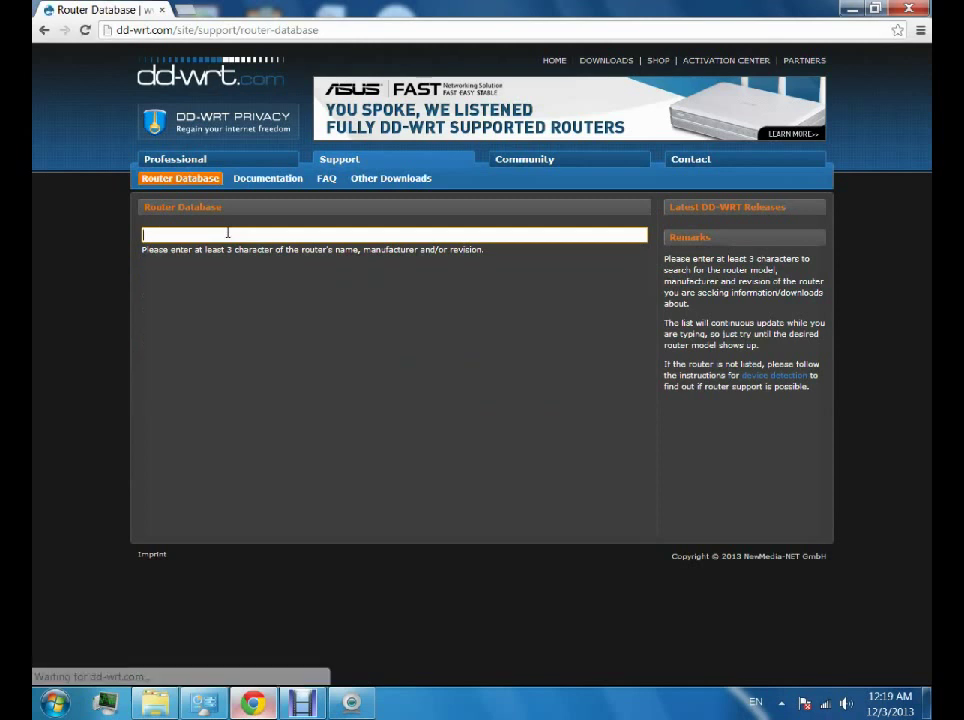
text(74)
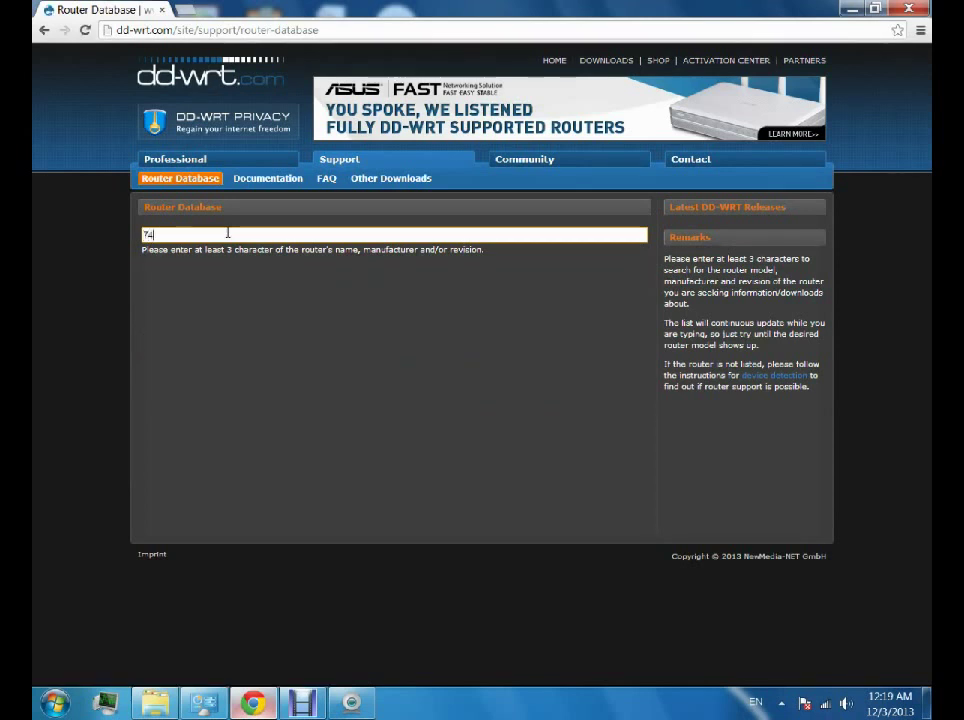
text(0n)
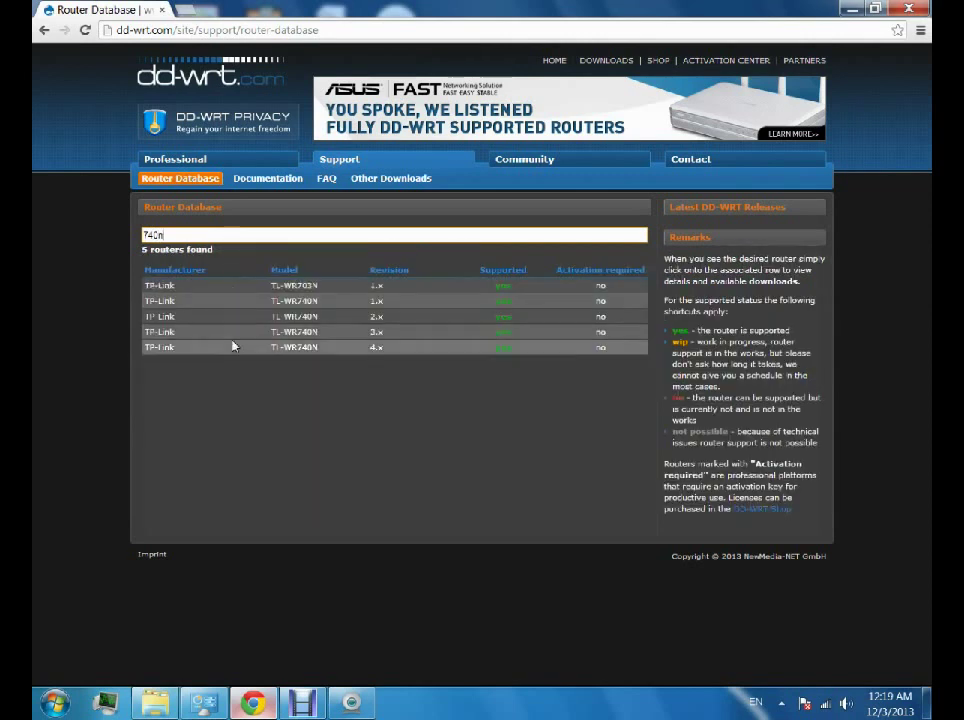
click(363, 349)
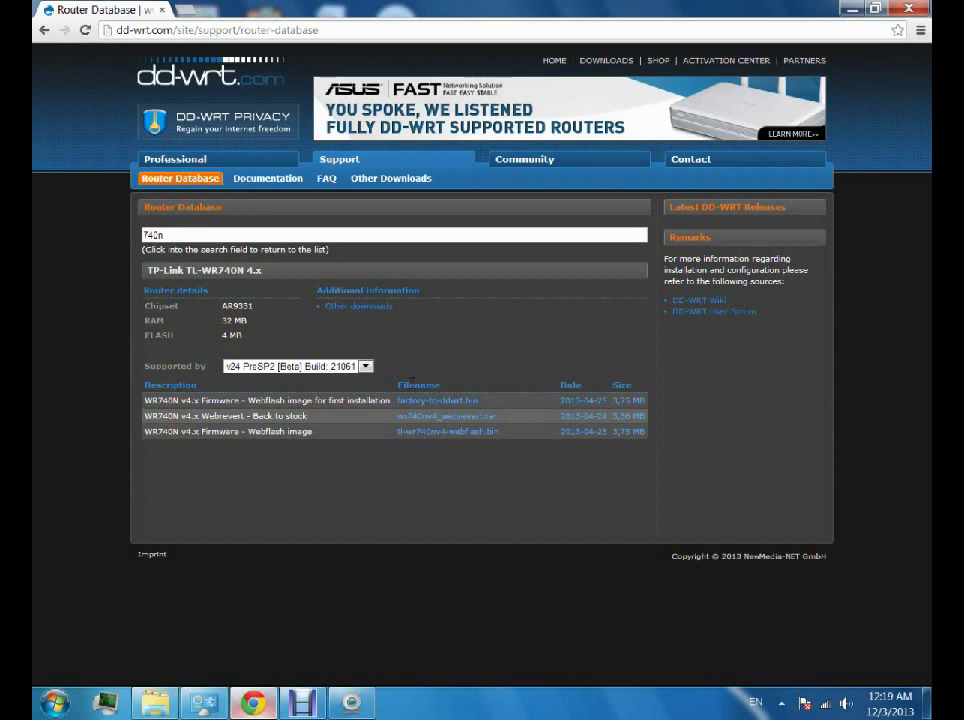
- Save factory-to-ddwrt.bin to the Desktop, overwriting the old copy, and minimise Chrome
click(462, 404)
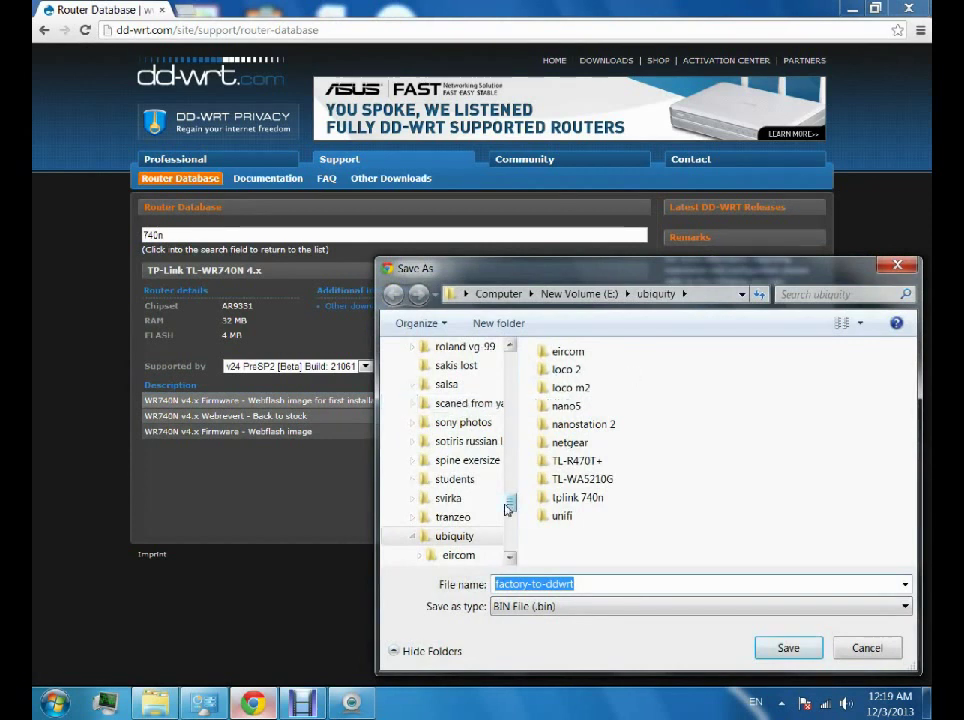
drag(510, 503, 500, 371)
click(440, 366)
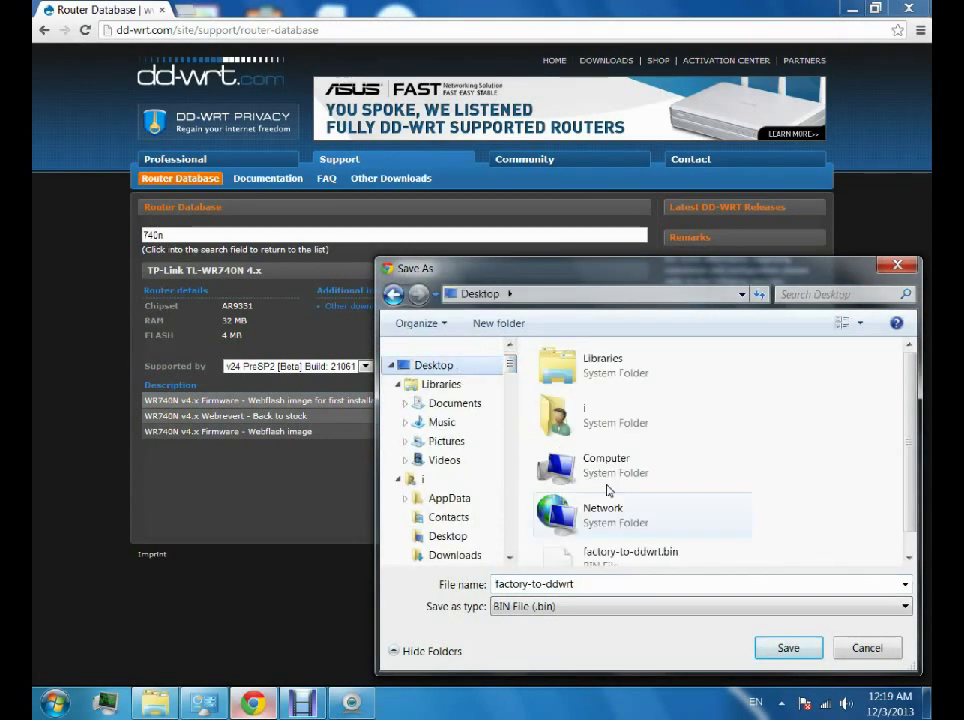
click(777, 653)
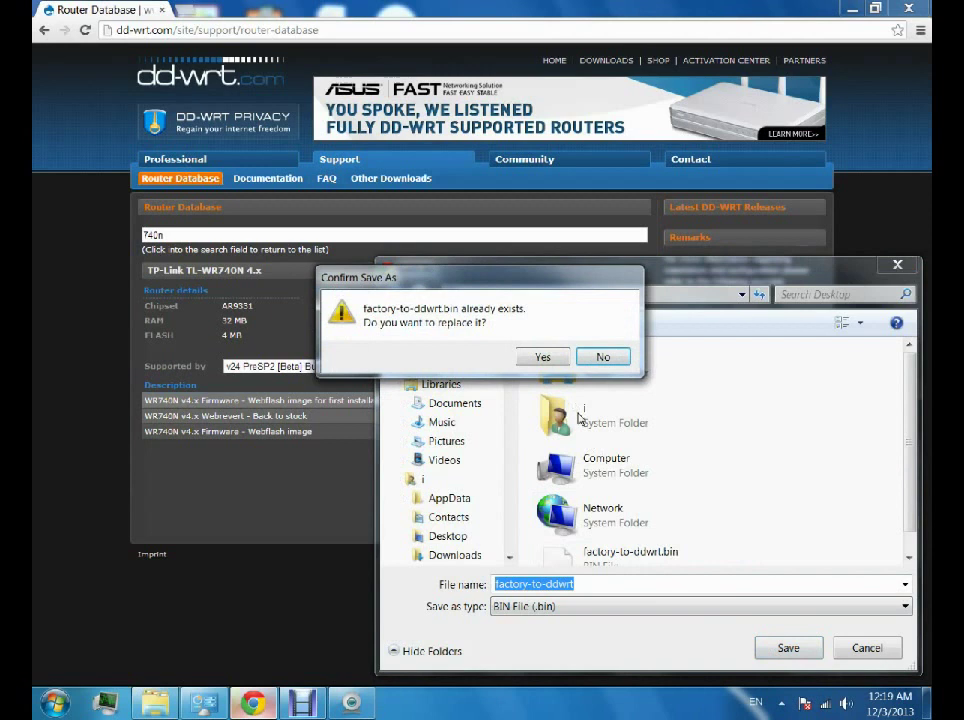
click(539, 364)
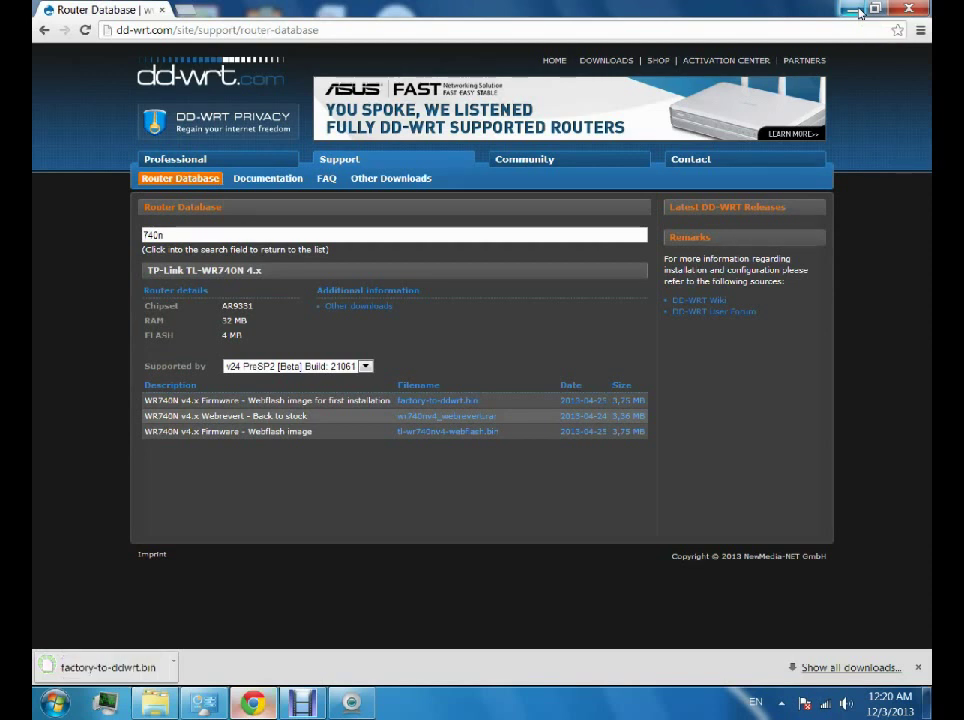
click(859, 12)
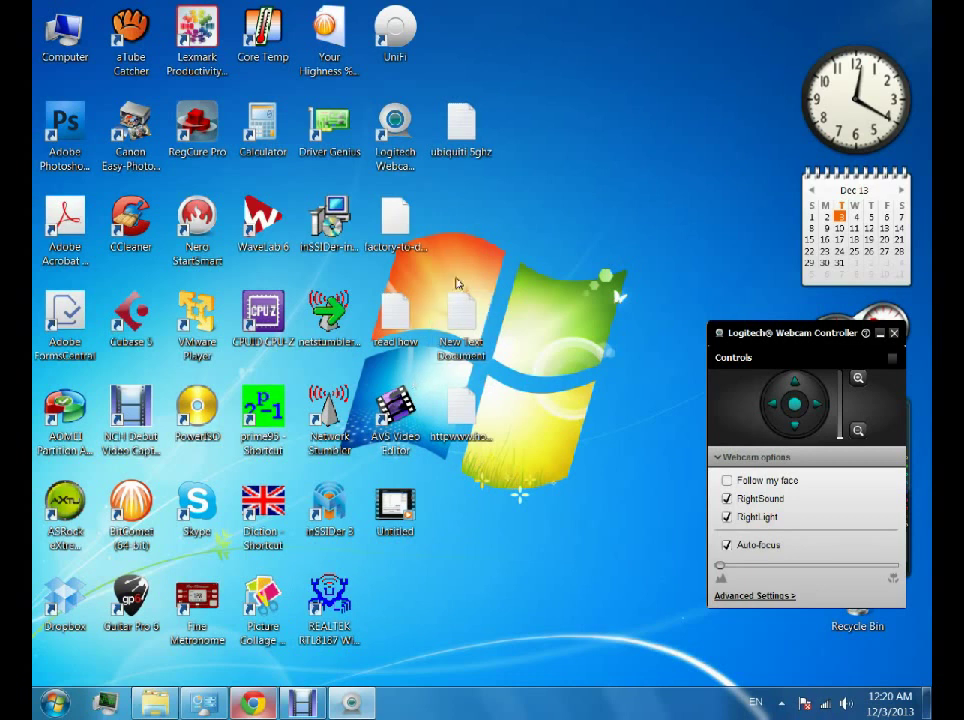
- Move the firmware icon aside, join TP-LINK_AC680A without router setup, and open a new Chrome tab
click(394, 232)
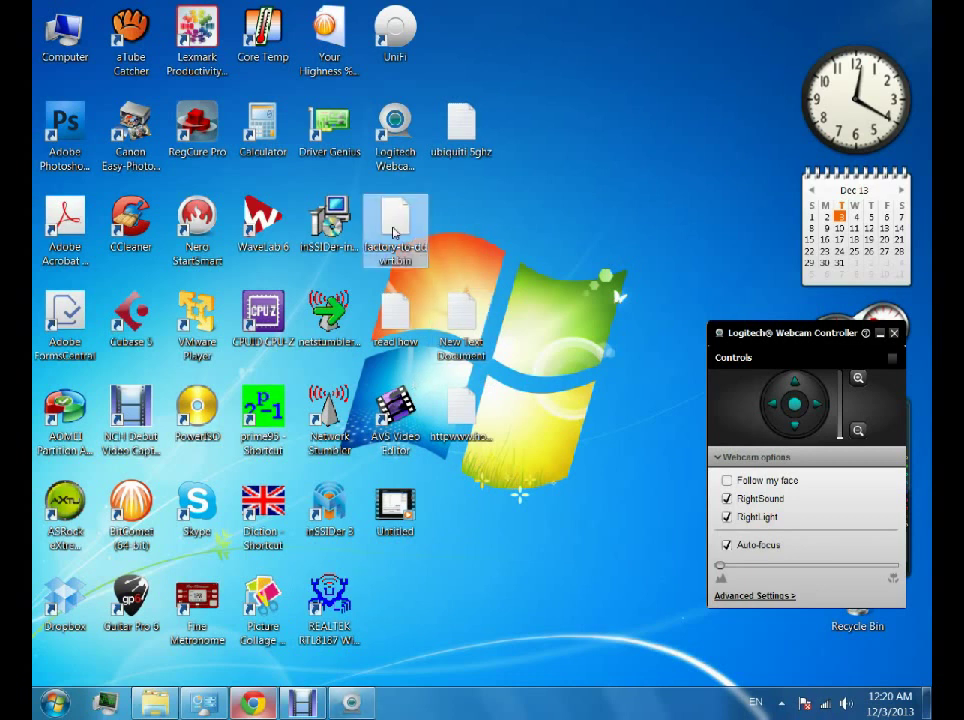
drag(394, 232, 627, 222)
click(825, 704)
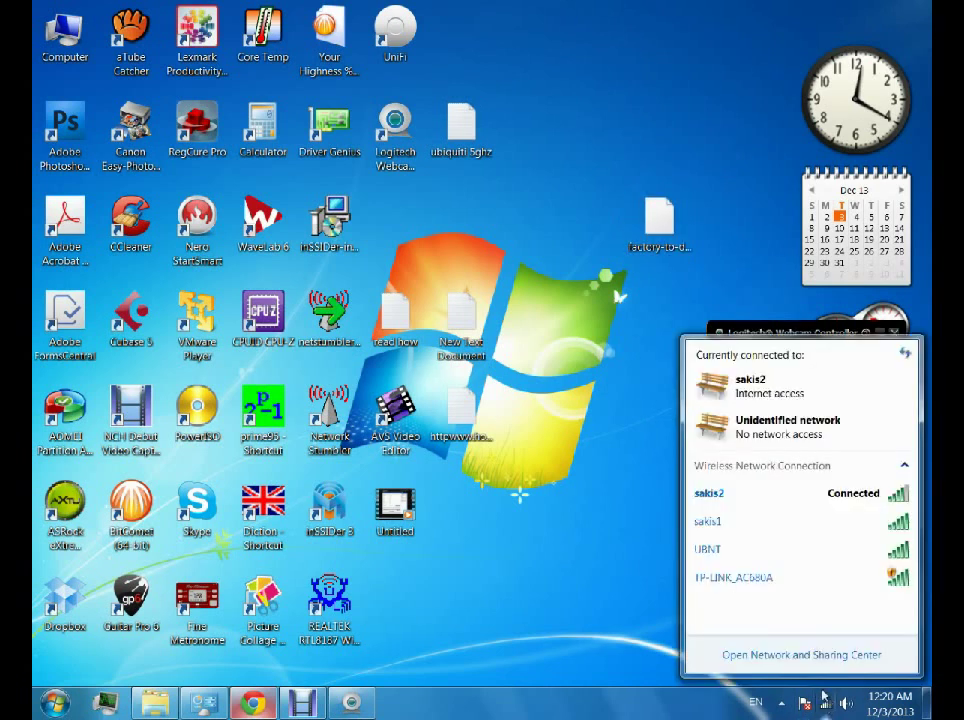
click(780, 583)
click(862, 619)
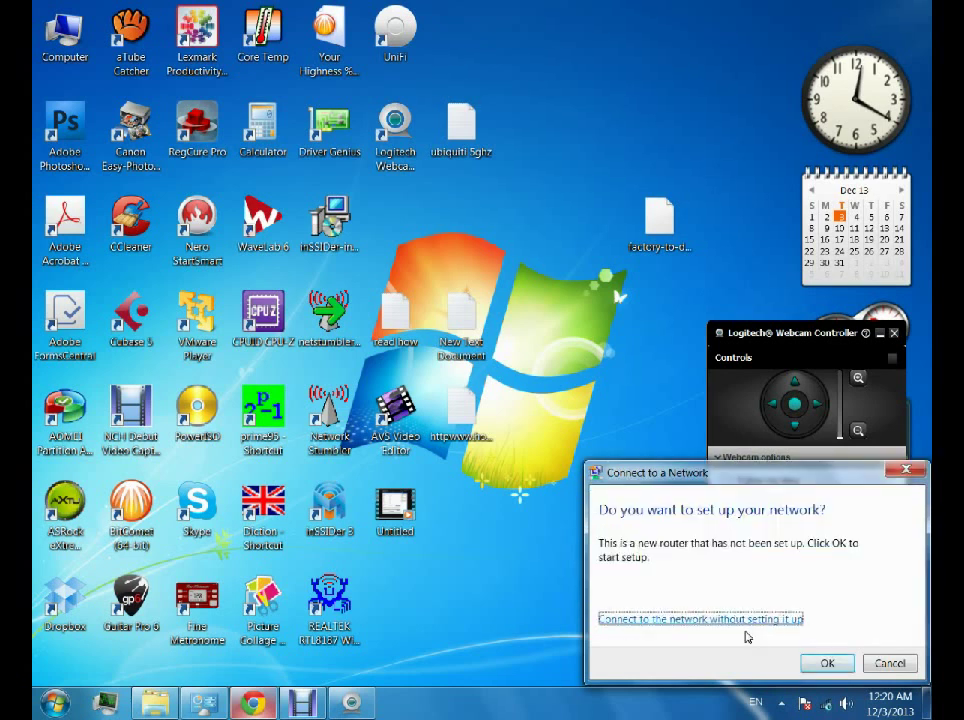
click(734, 620)
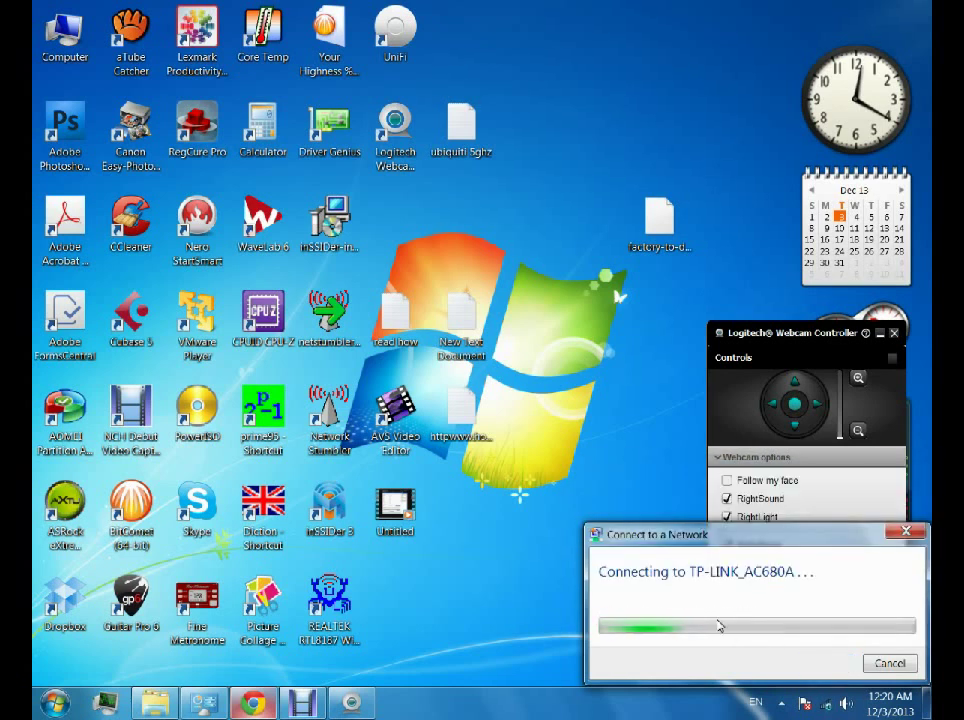
click(250, 707)
click(184, 11)
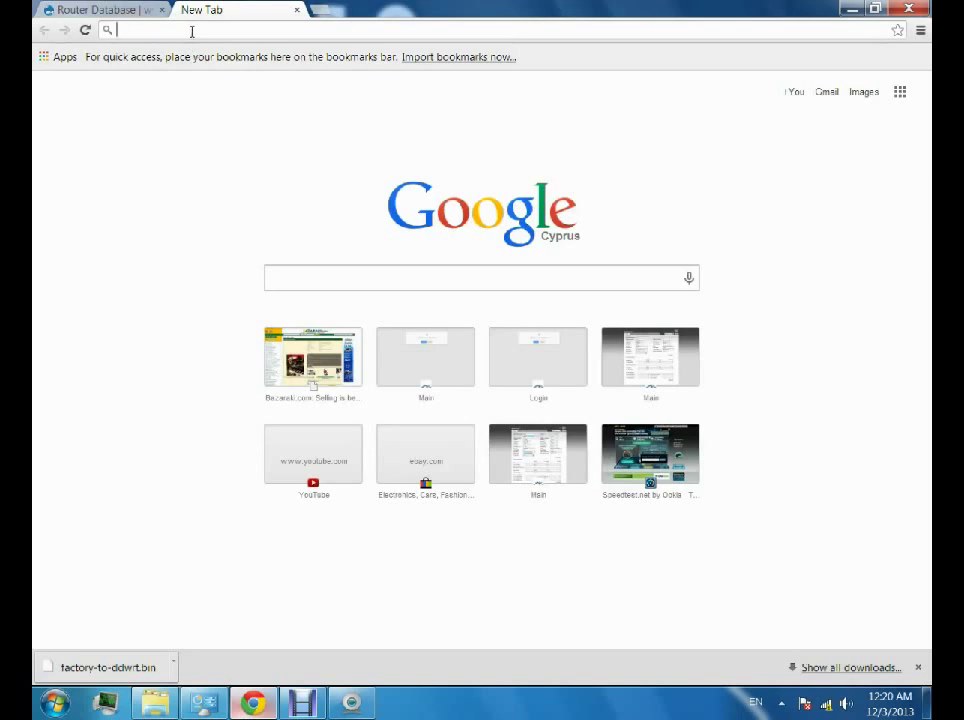
- Load the TP-Link admin page at 192.168.0.1 and go to System Tools > Firmware Upgrade
text(192.16)
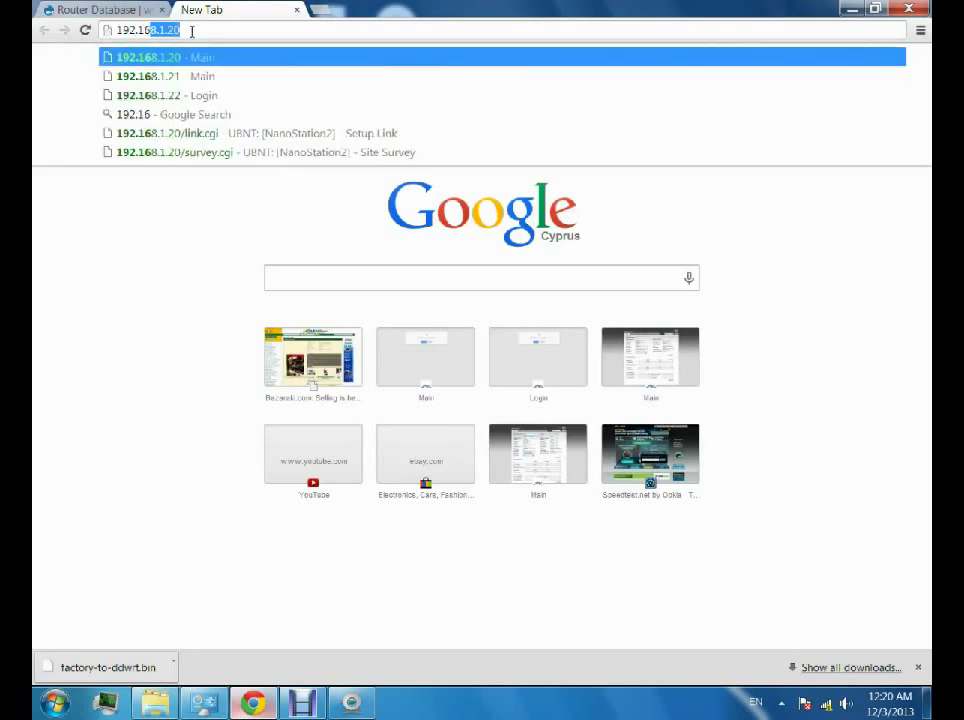
text(8.0.1)
key(Return)
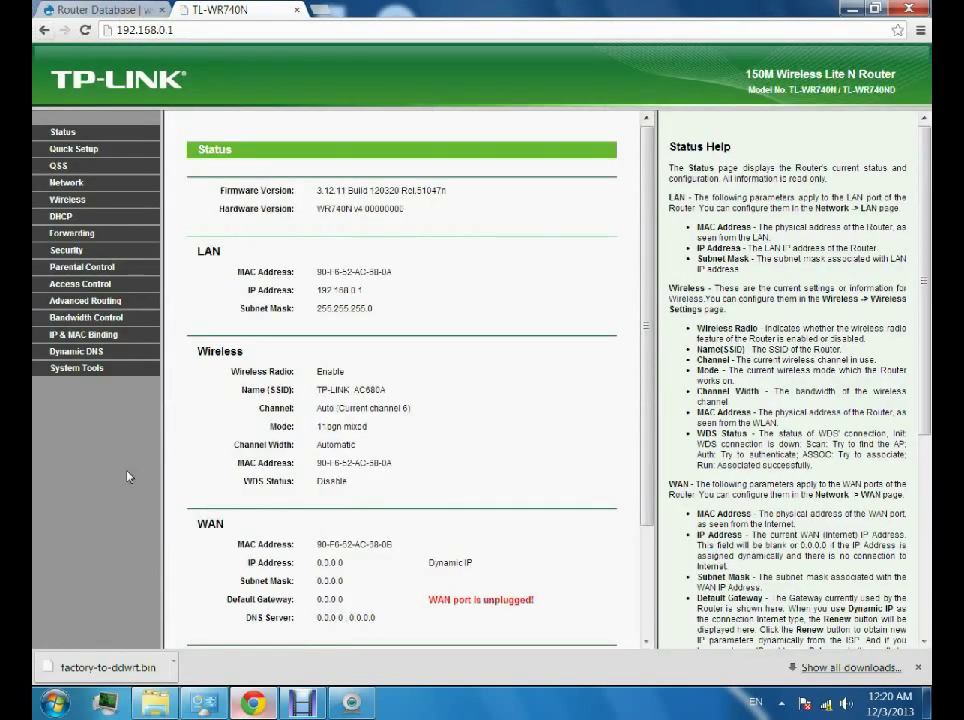
click(68, 368)
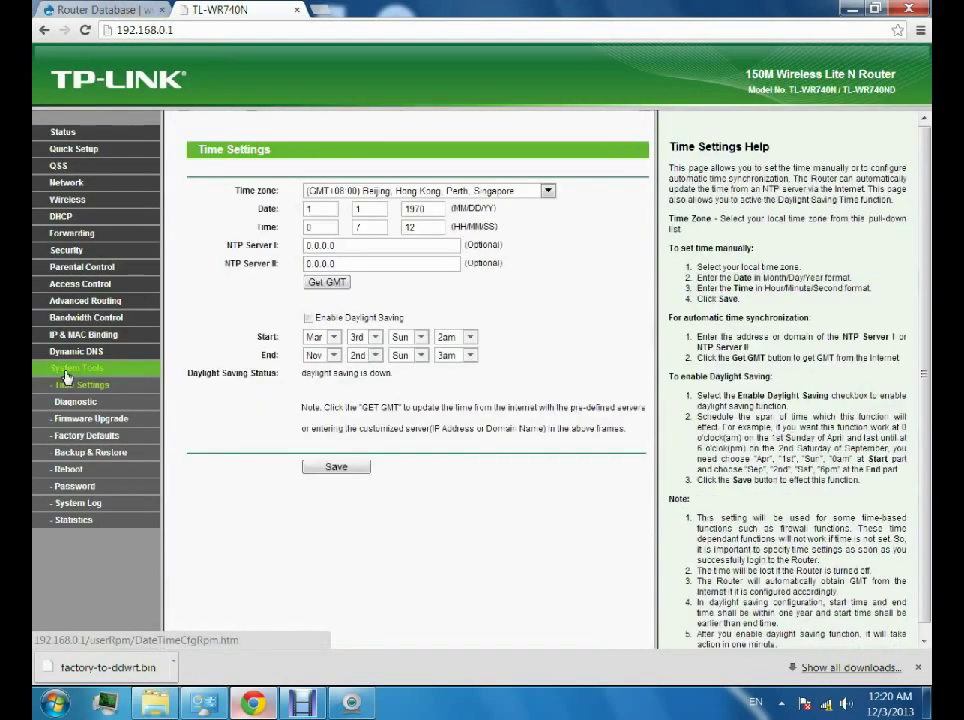
click(92, 421)
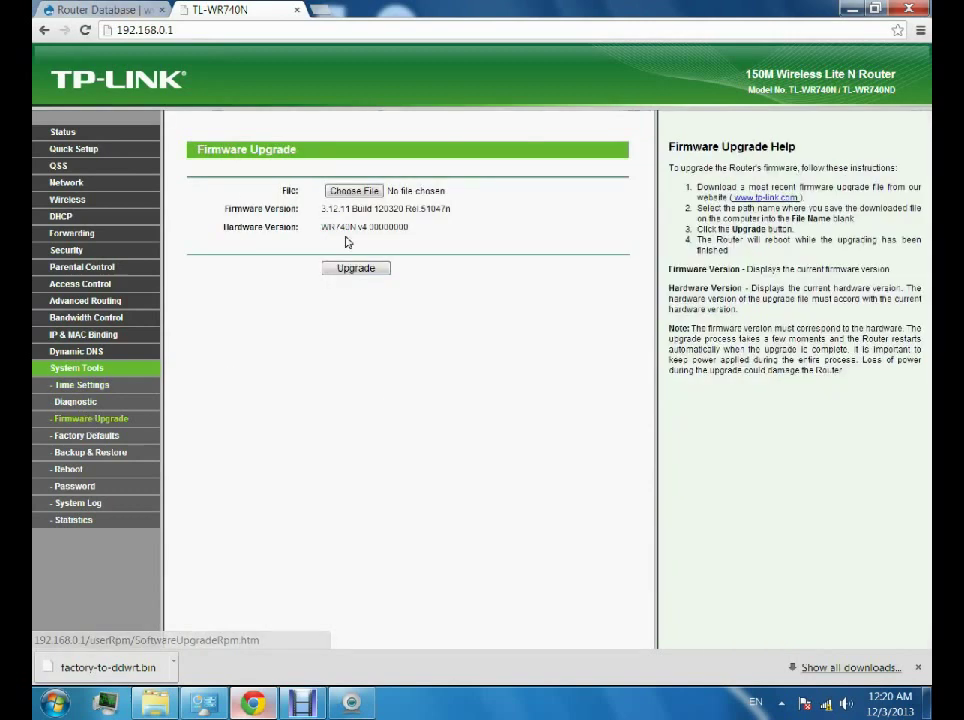
- Browse the firmware file picker to the Desktop and switch it to list view
click(356, 194)
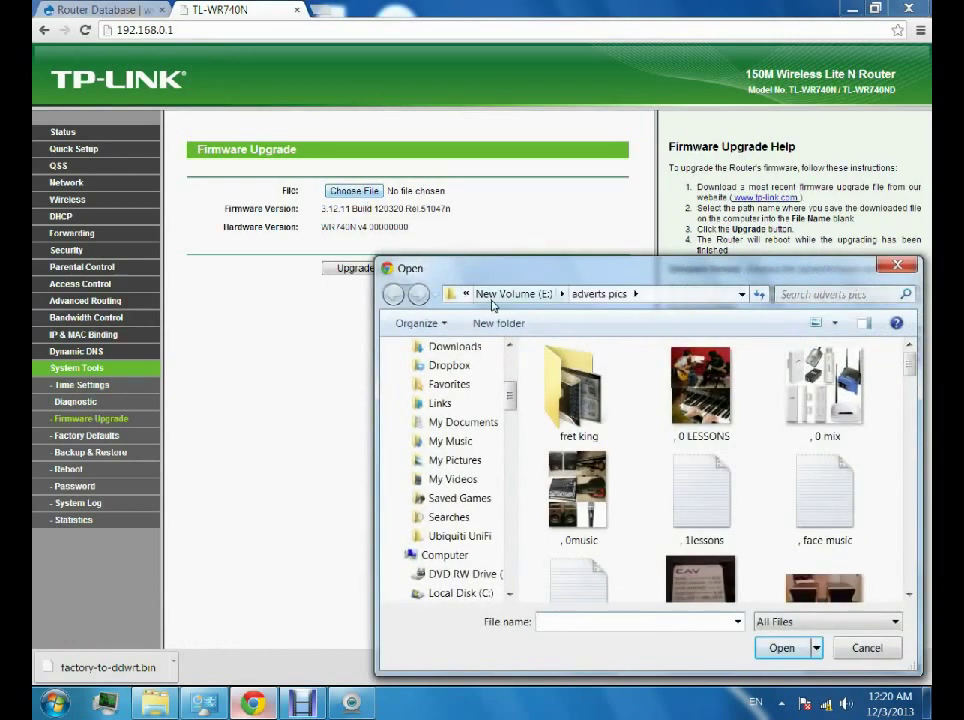
drag(519, 277, 418, 169)
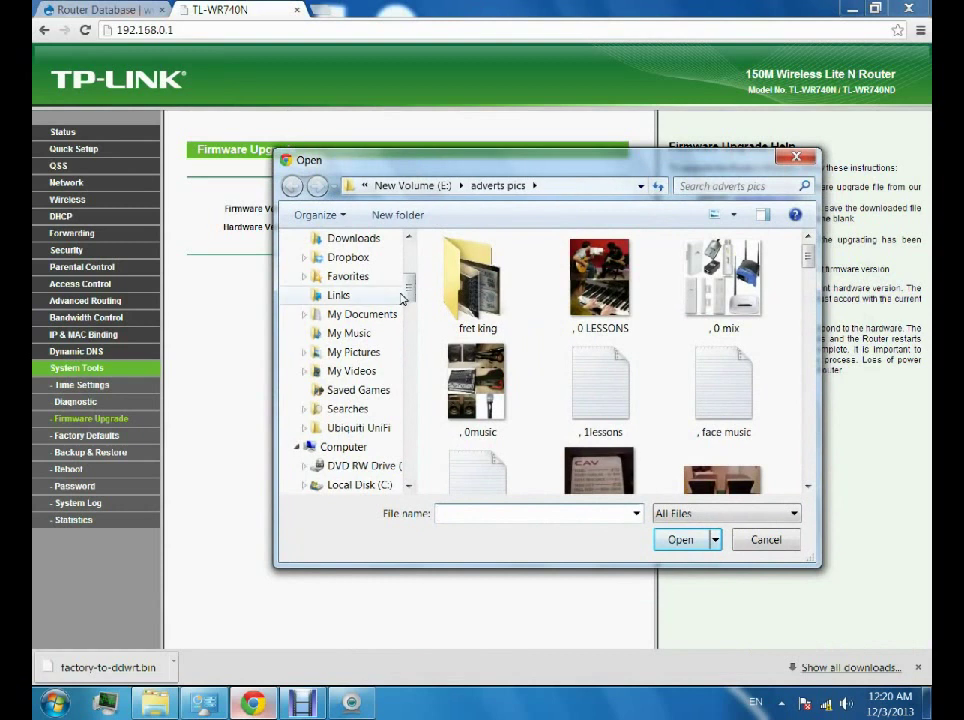
scroll(386, 252, up, 4)
click(334, 284)
right_click(683, 346)
mouse_move(715, 350)
click(545, 418)
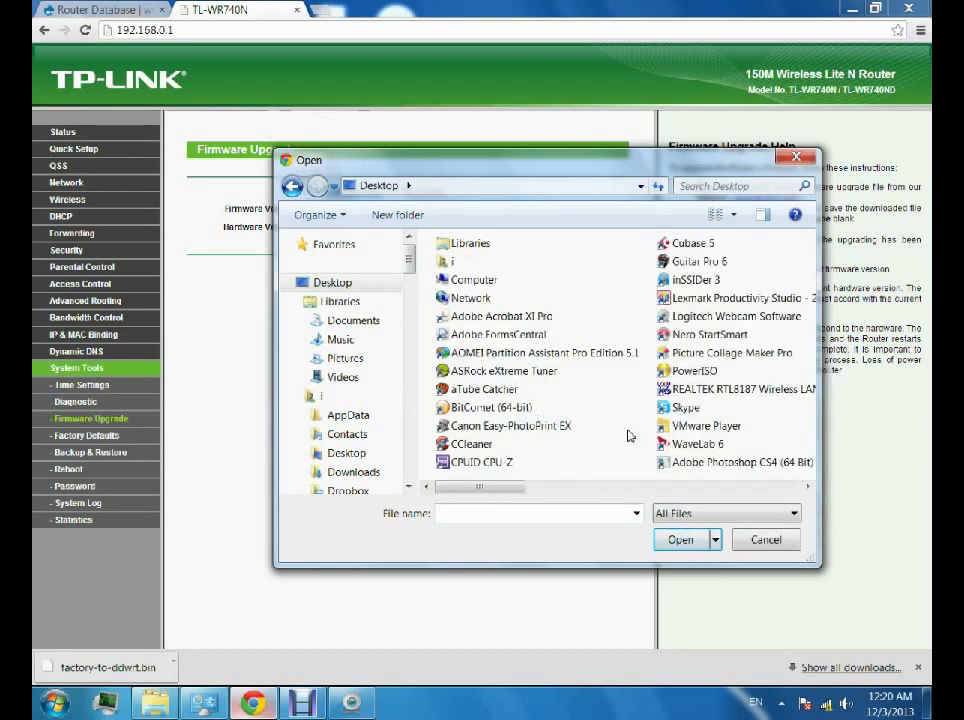
drag(516, 489, 646, 482)
- Pick factory-to-ddwrt.bin and flash it onto the router, confirming the upgrade
click(710, 352)
key(Right)
key(Right)
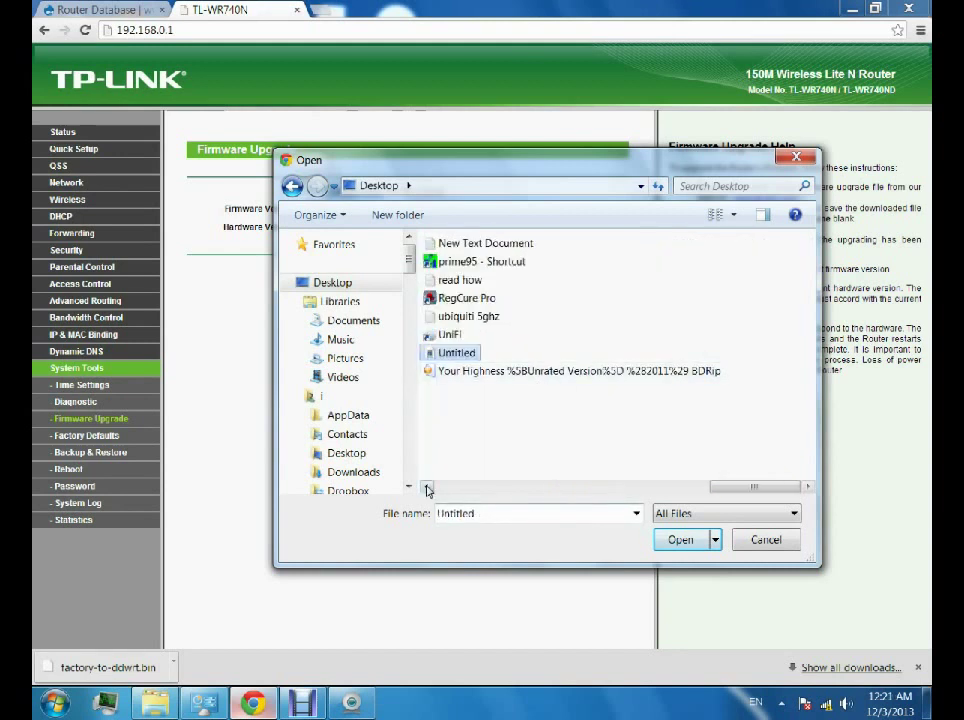
click(427, 486)
double_click(476, 355)
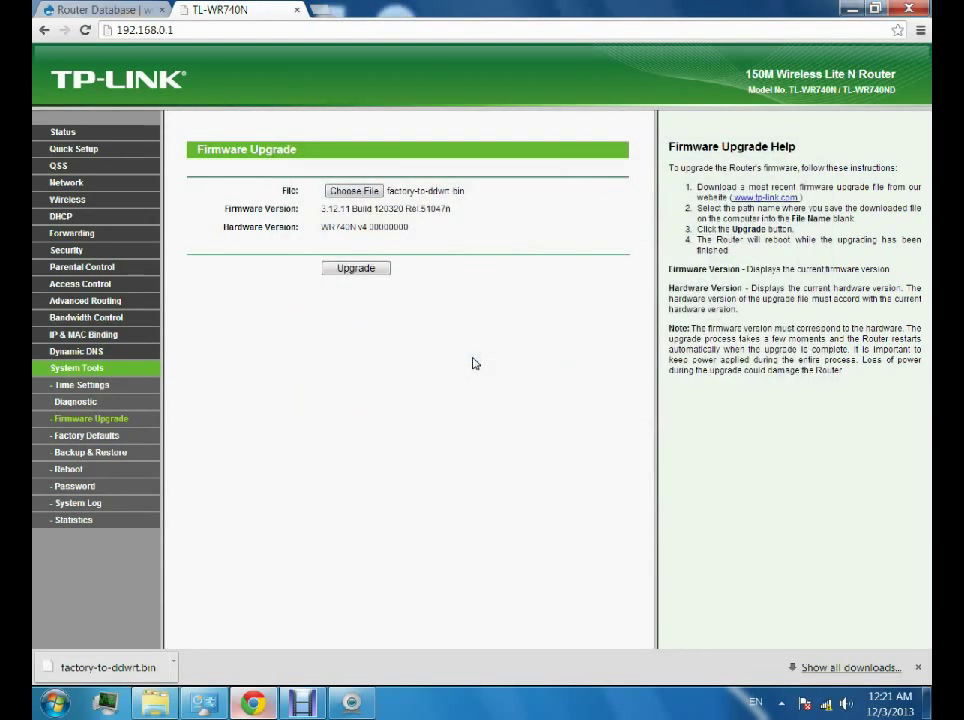
click(355, 270)
click(510, 128)
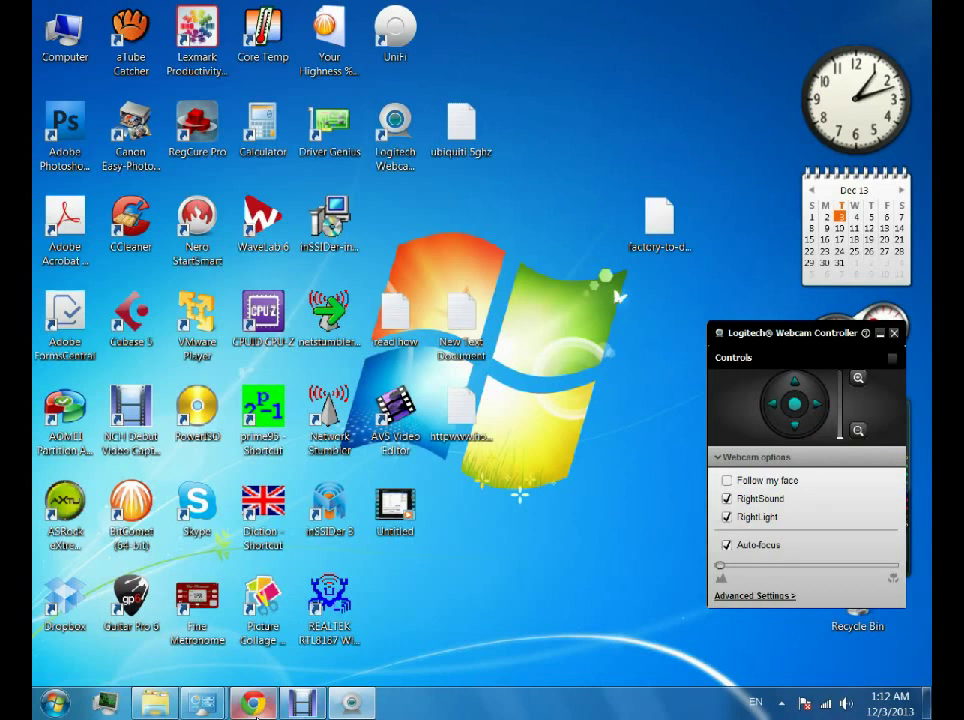
- Restore Chrome and connect the computer to the dd wrt Wi-Fi network
click(256, 706)
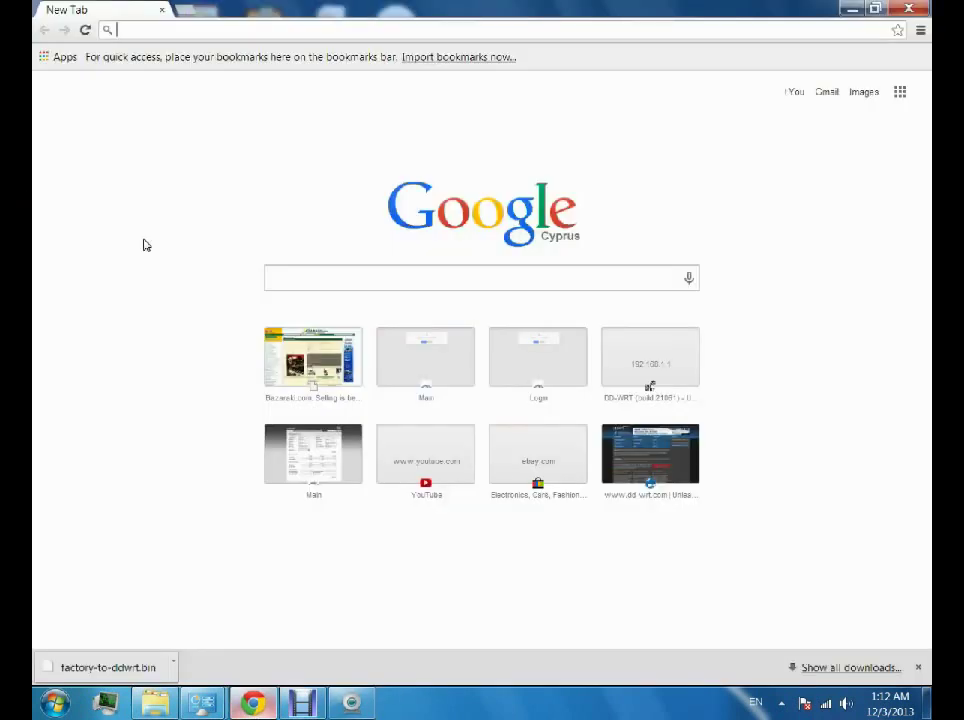
click(828, 704)
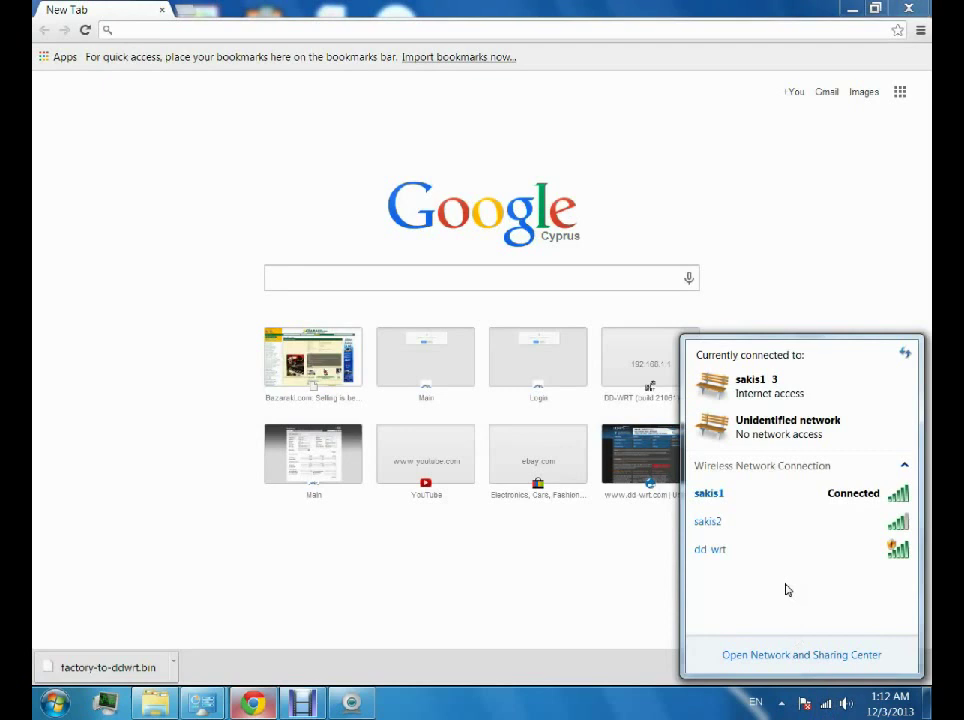
click(761, 556)
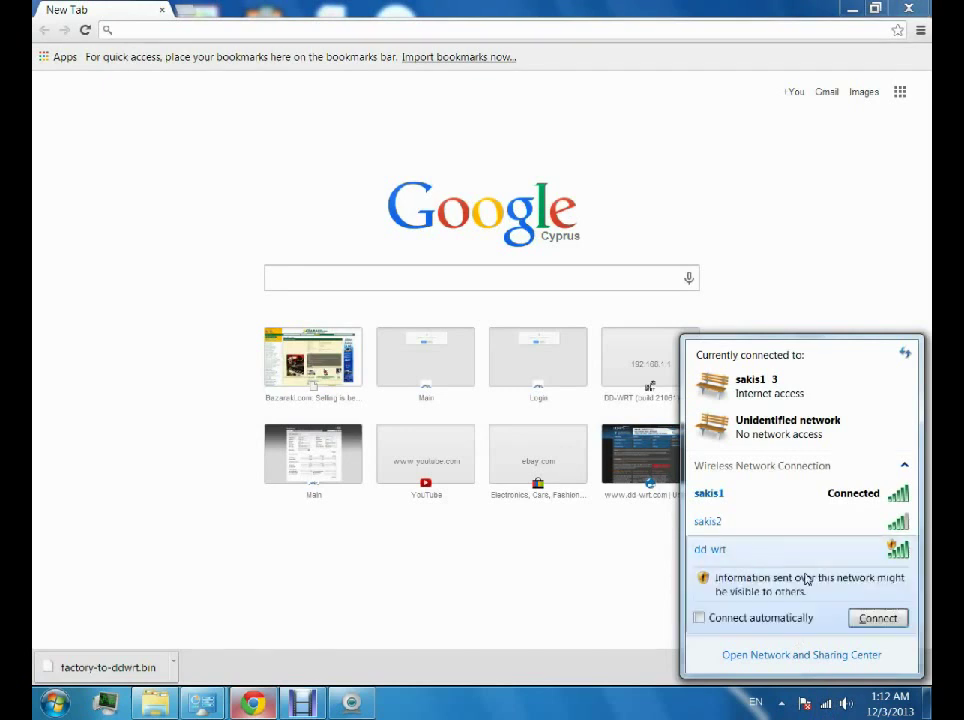
click(878, 619)
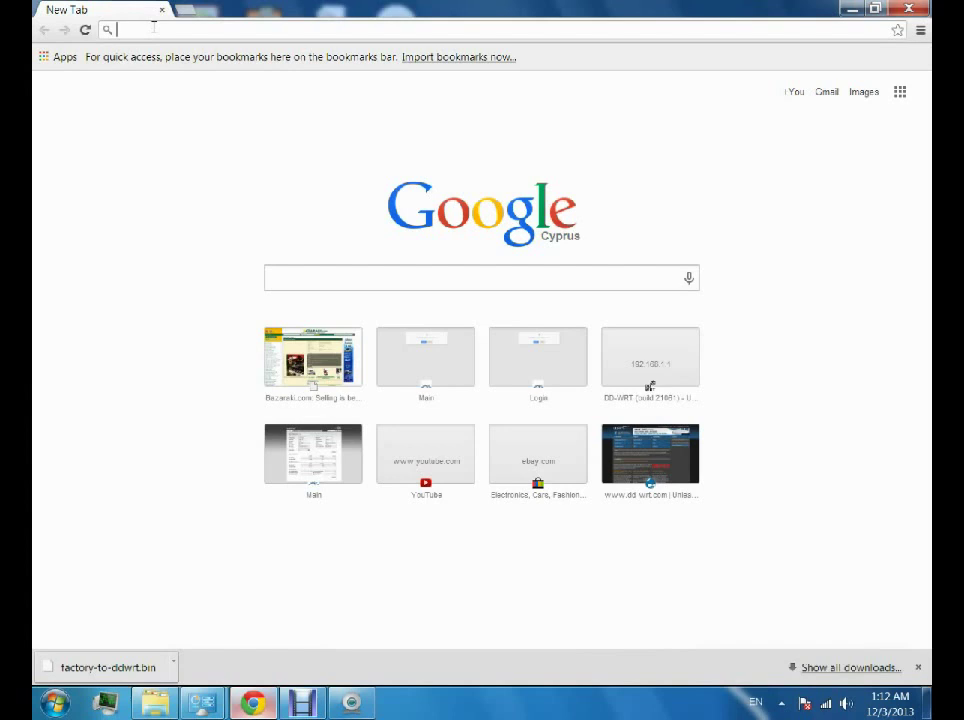
- Load the DD-WRT router page at 192.168.1.1, correcting the mistyped address
text(192.168)
text(.11.)
key(BackSpace)
key(BackSpace)
text(.1)
key(Return)
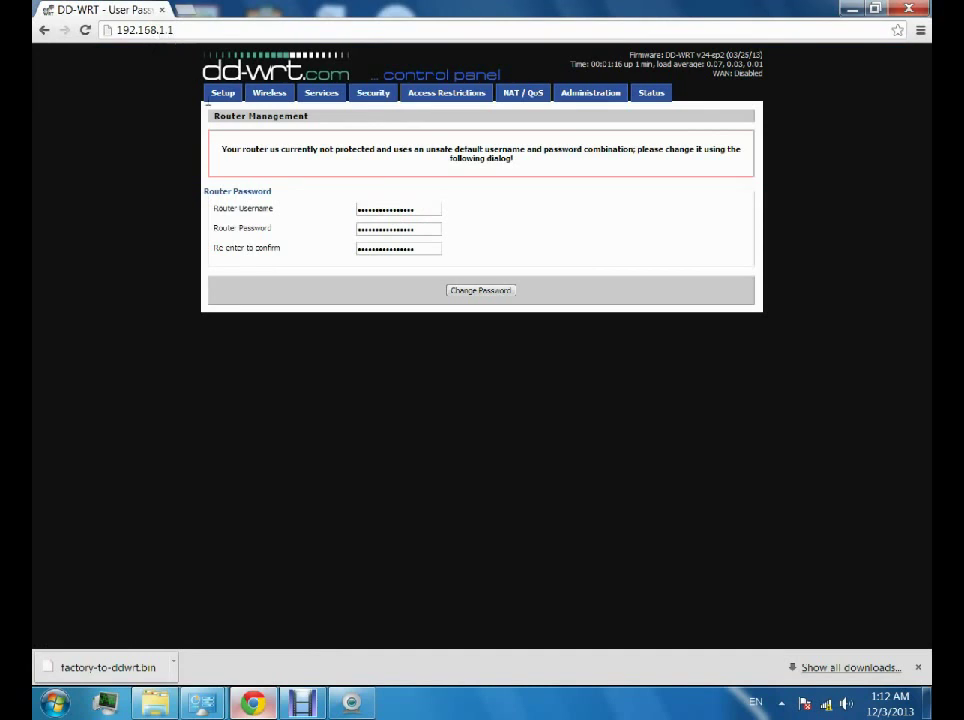
- Replace the default login with a new router username and password and submit it
click(365, 207)
double_click(365, 207)
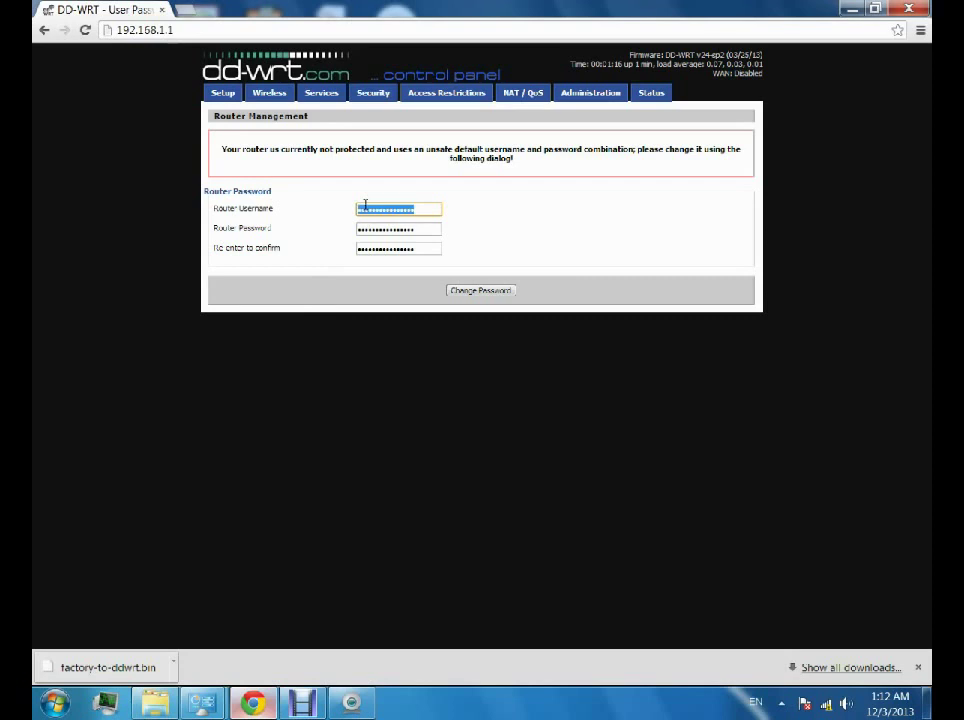
text(ad)
key(Tab)
text(a)
key(Tab)
text(a)
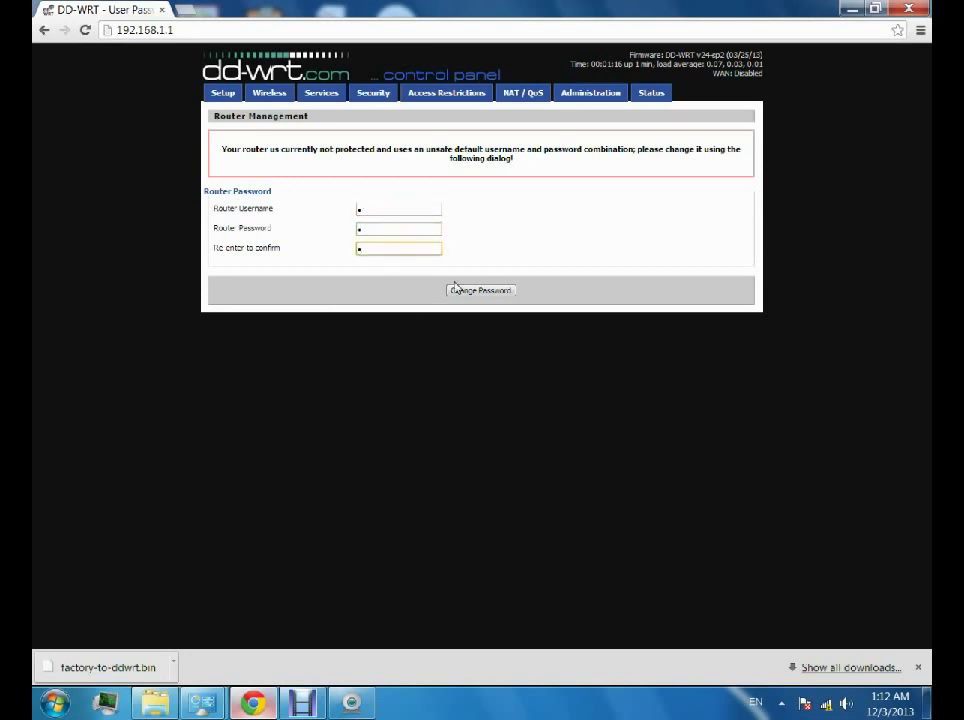
click(478, 290)
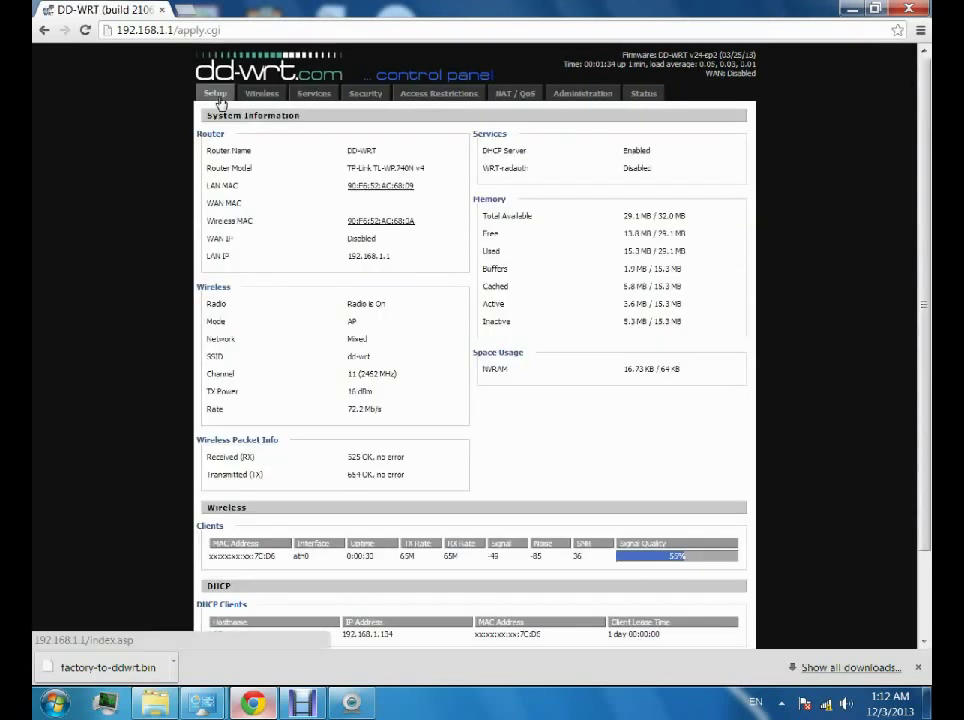
- Set Basic Setup's WAN Connection Type to Automatic Configuration - DHCP and save
click(220, 97)
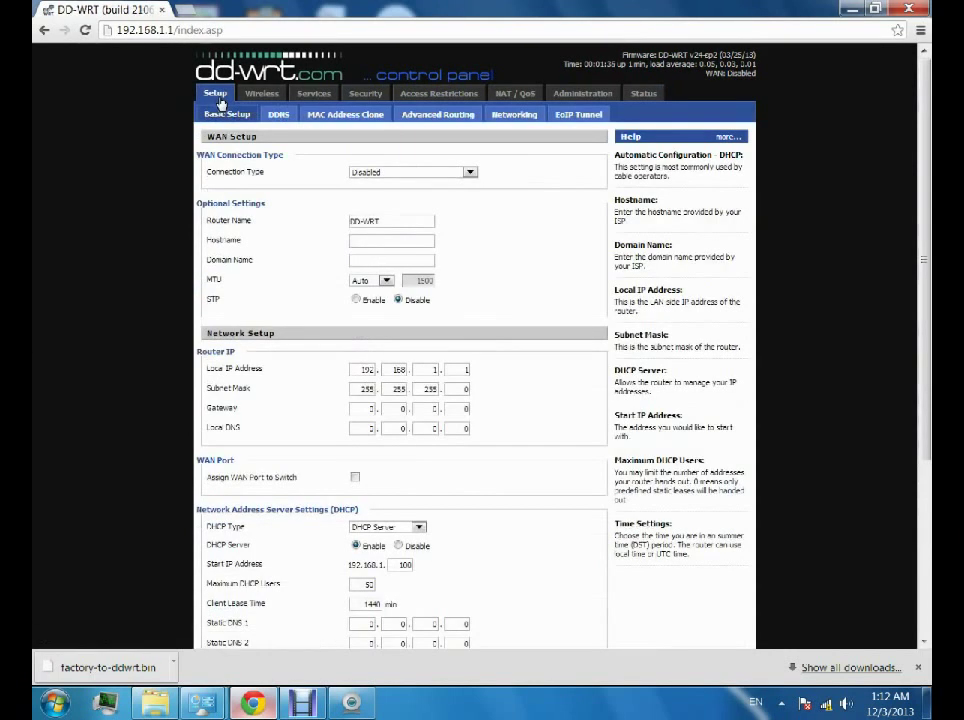
click(470, 173)
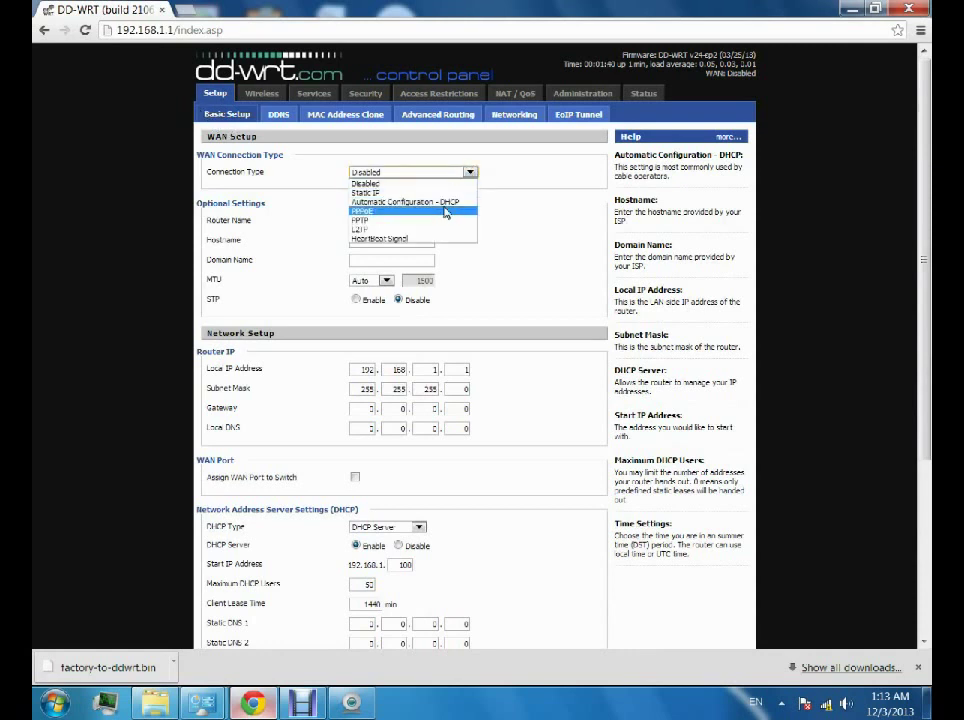
click(443, 203)
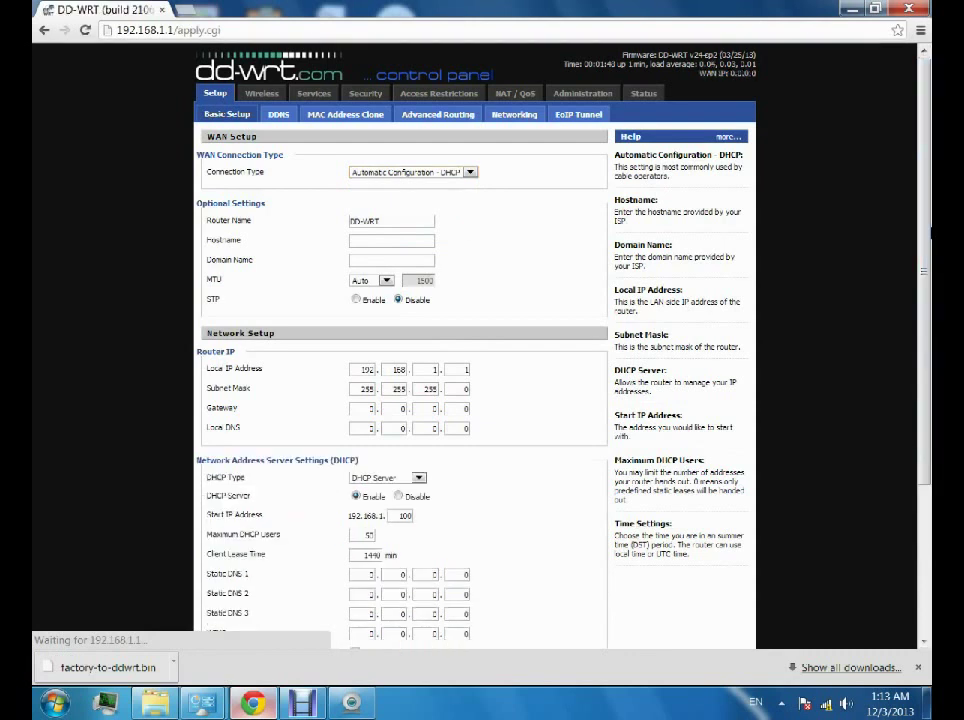
scroll(795, 215, down, 3)
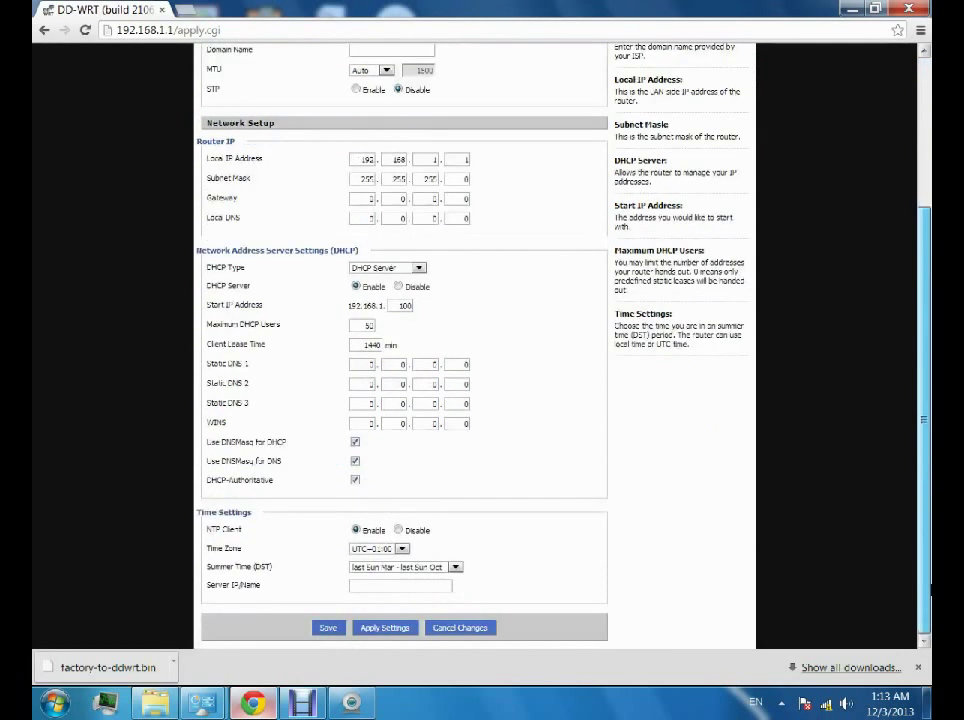
click(327, 628)
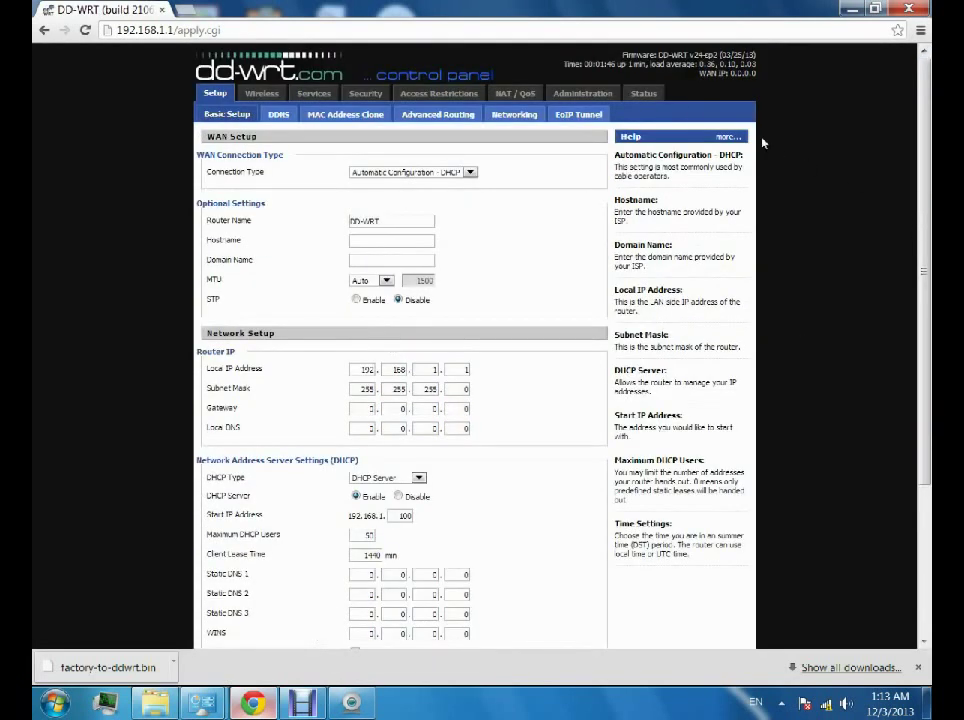
click(643, 93)
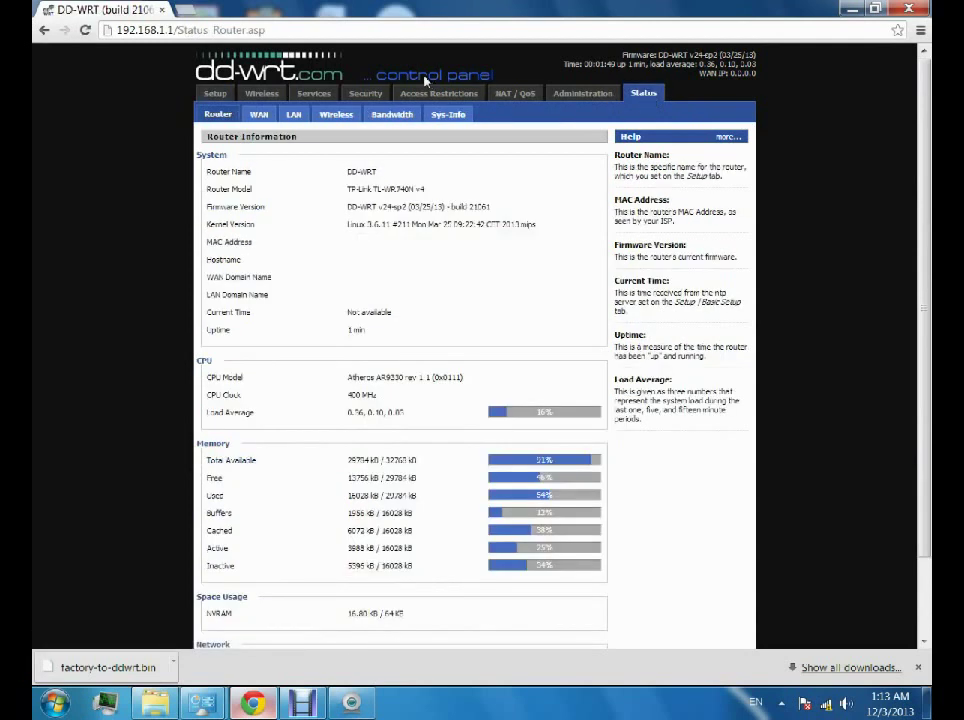
- Run a Site Survey from Status > Wireless and join the sakis2 network
click(336, 114)
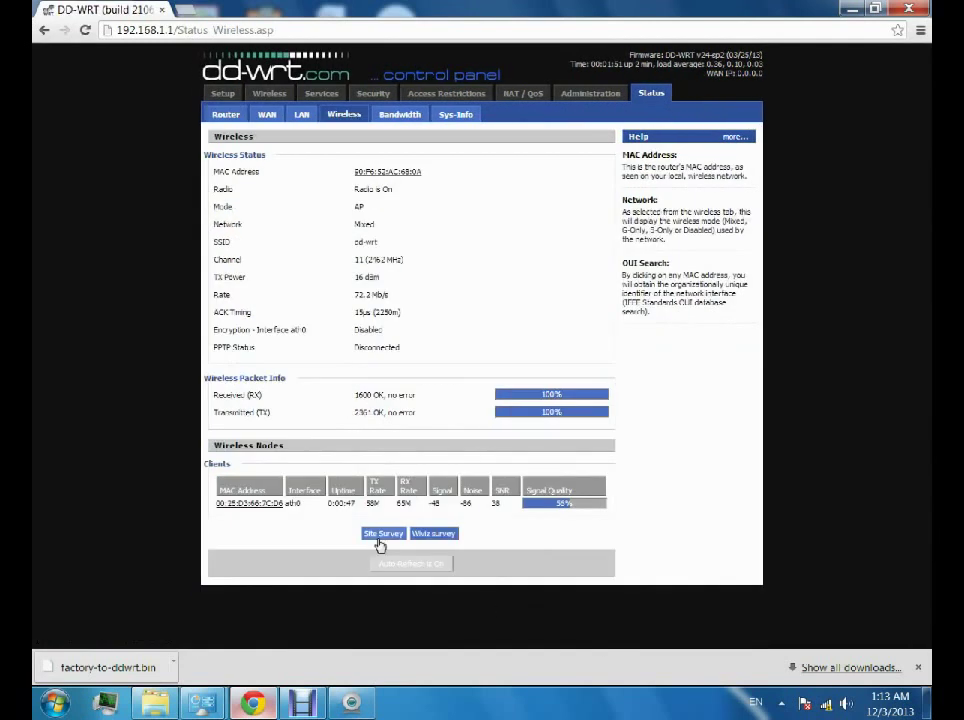
click(381, 535)
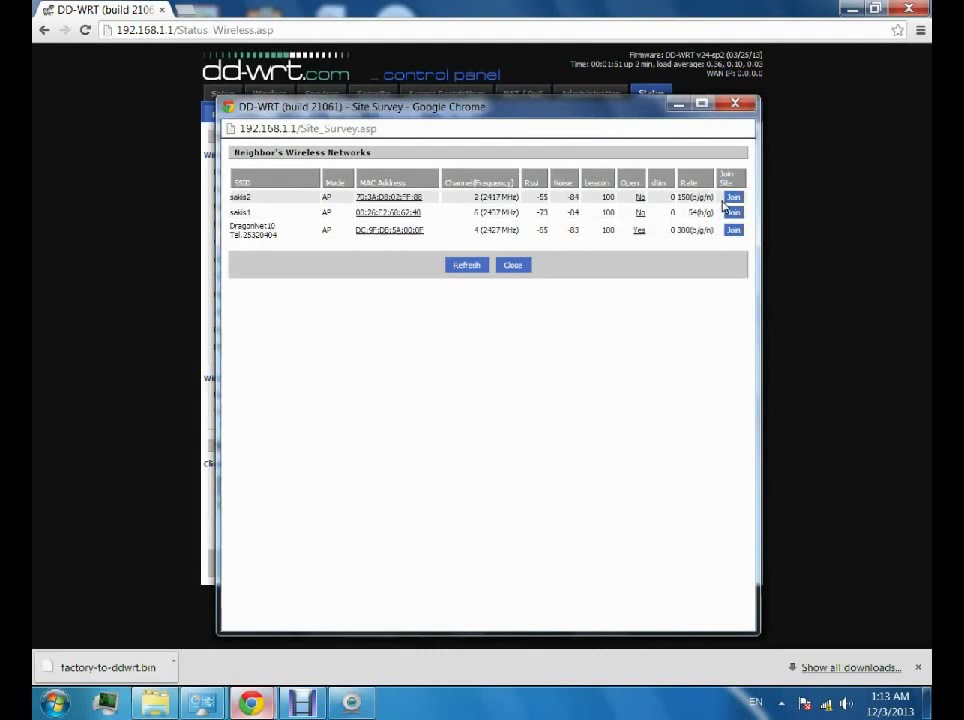
click(731, 199)
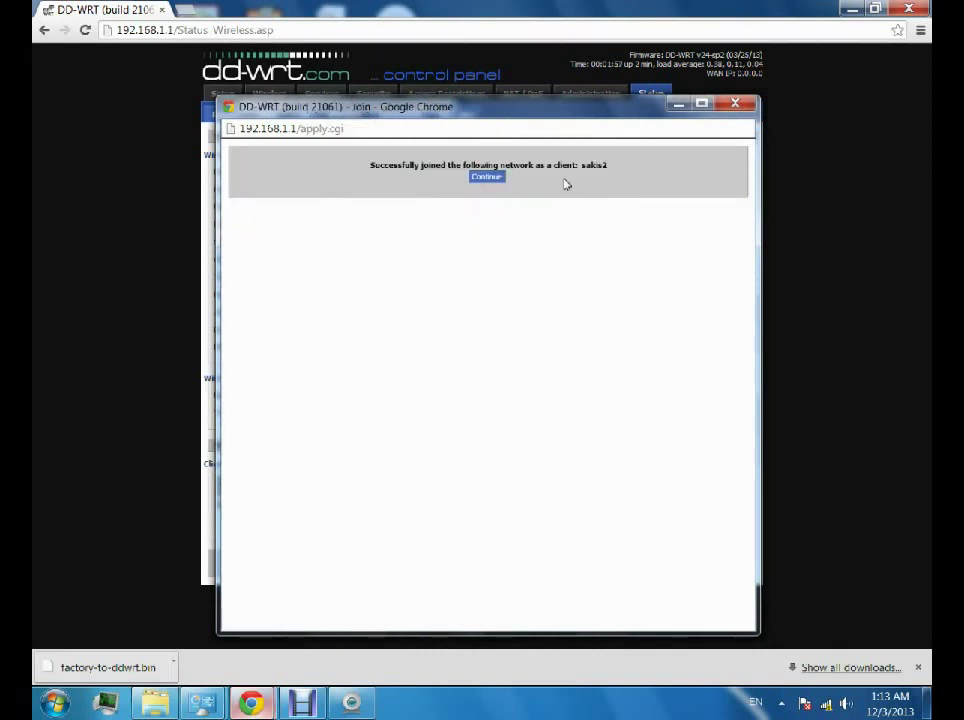
- Switch the wireless mode to Client, add the dd-wrt_vap virtual interface ath0.1, and save
click(483, 180)
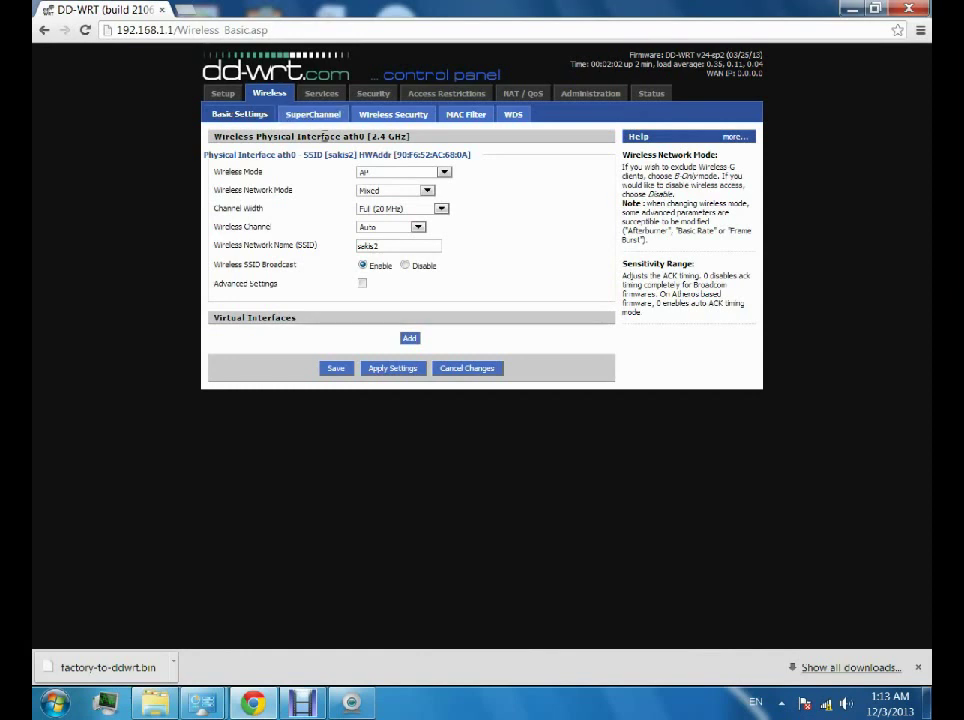
click(447, 173)
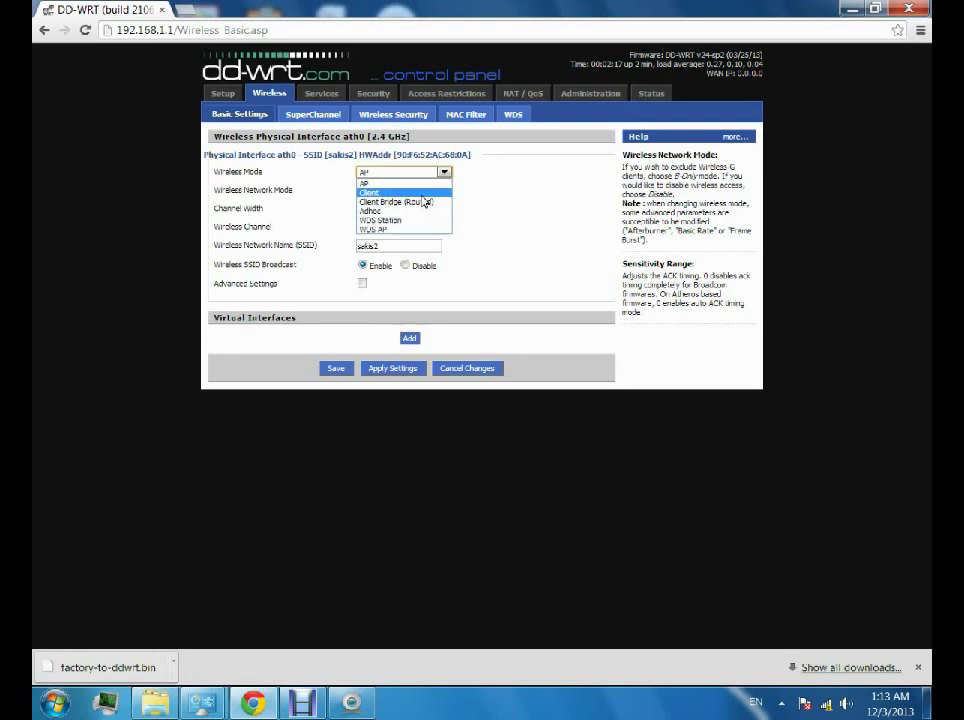
click(423, 195)
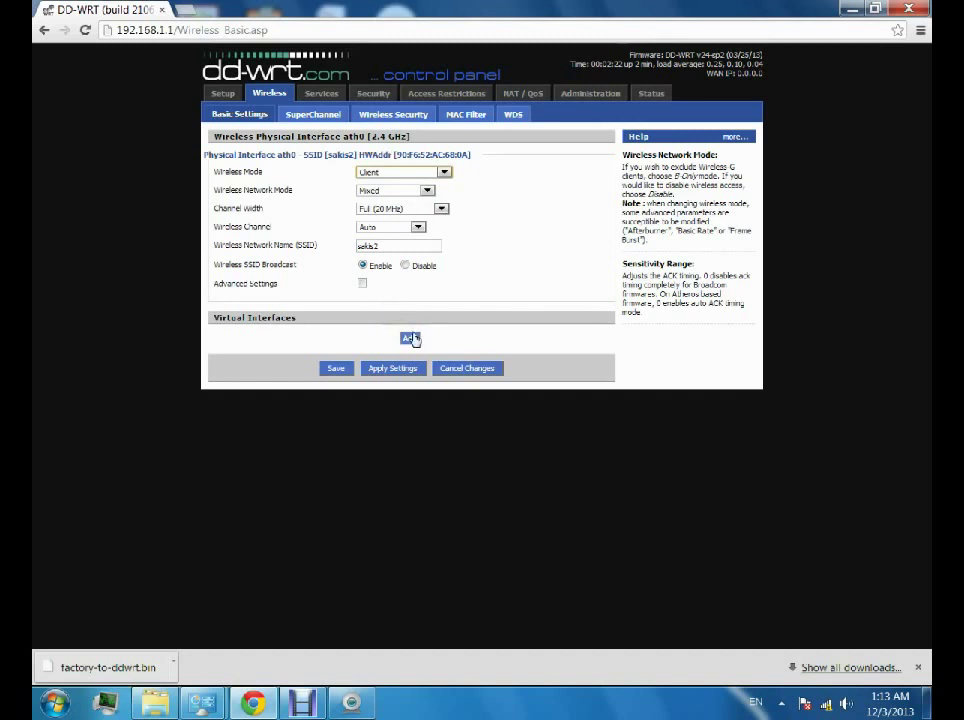
click(336, 368)
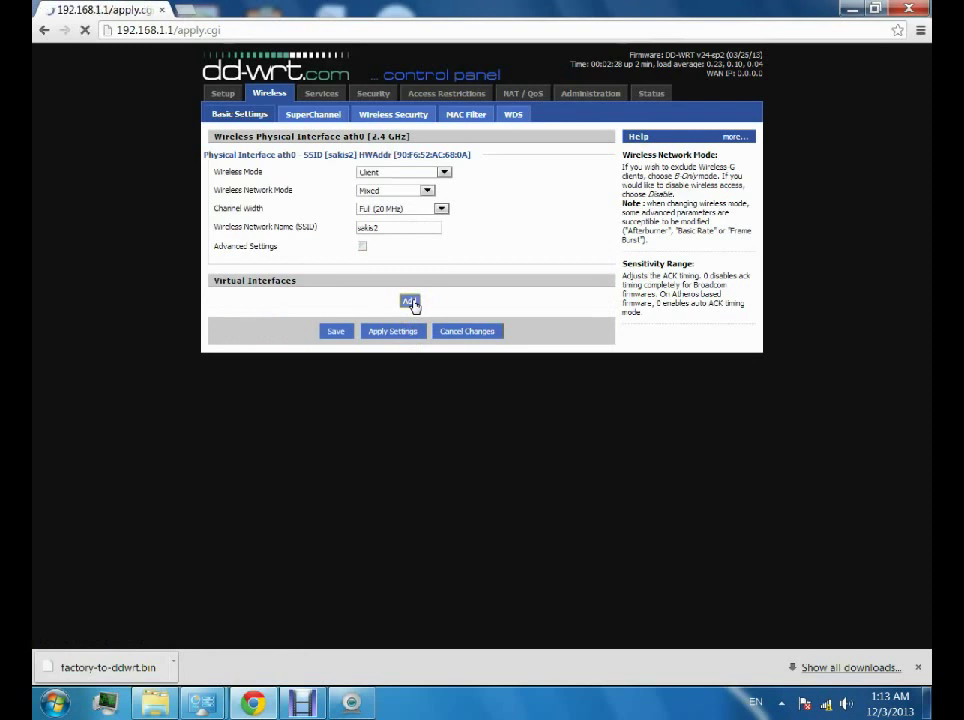
drag(419, 338, 352, 338)
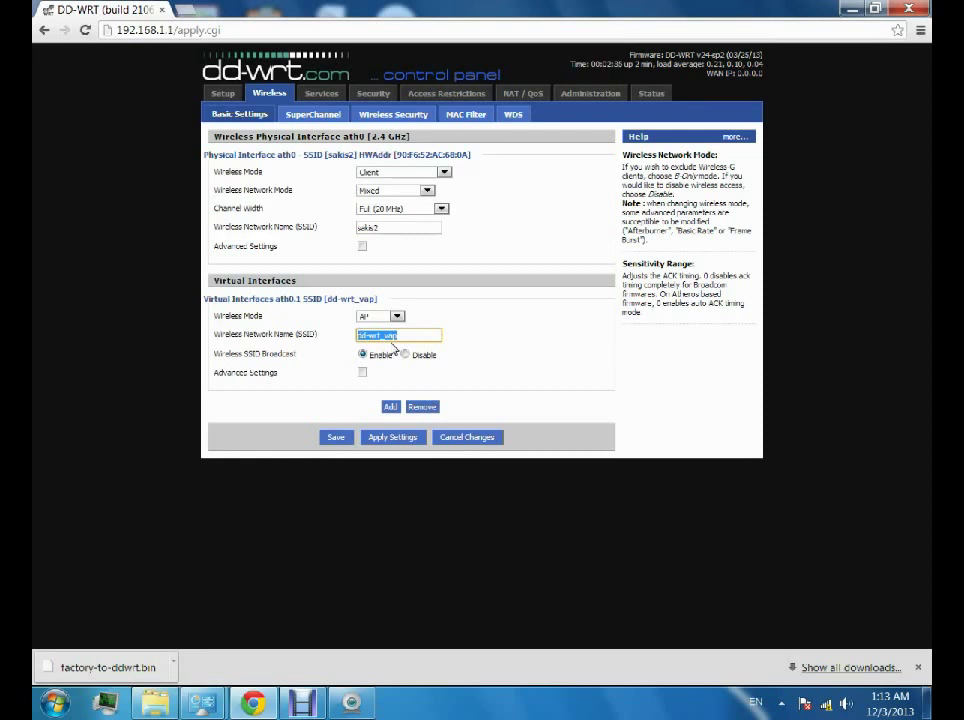
click(338, 439)
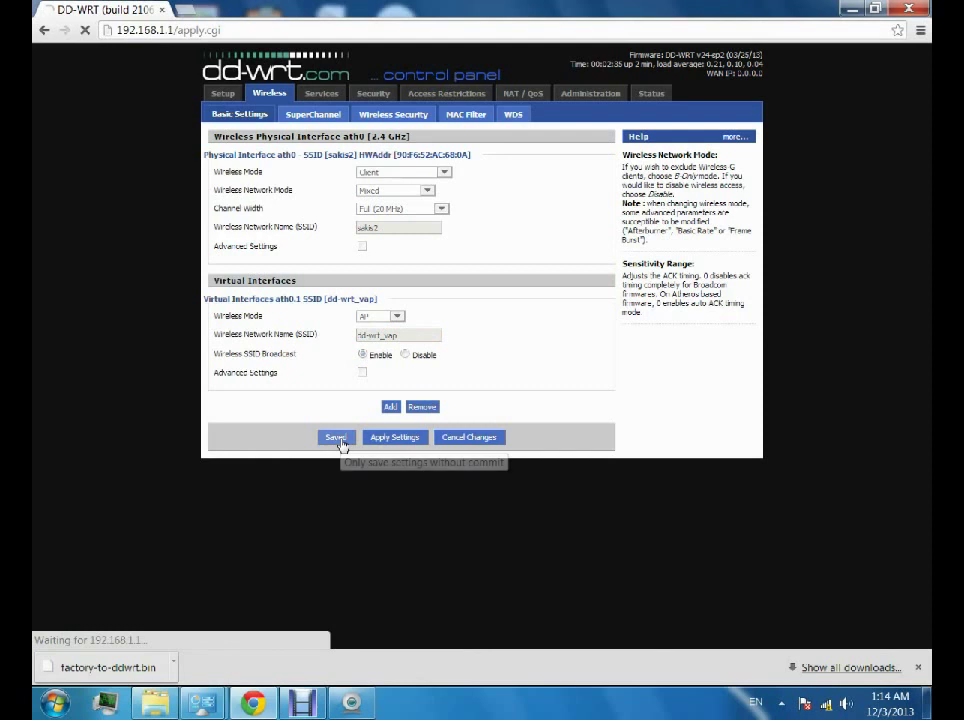
- Set both the client link and virtual AP to WPA Personal with keys unmasked
click(405, 117)
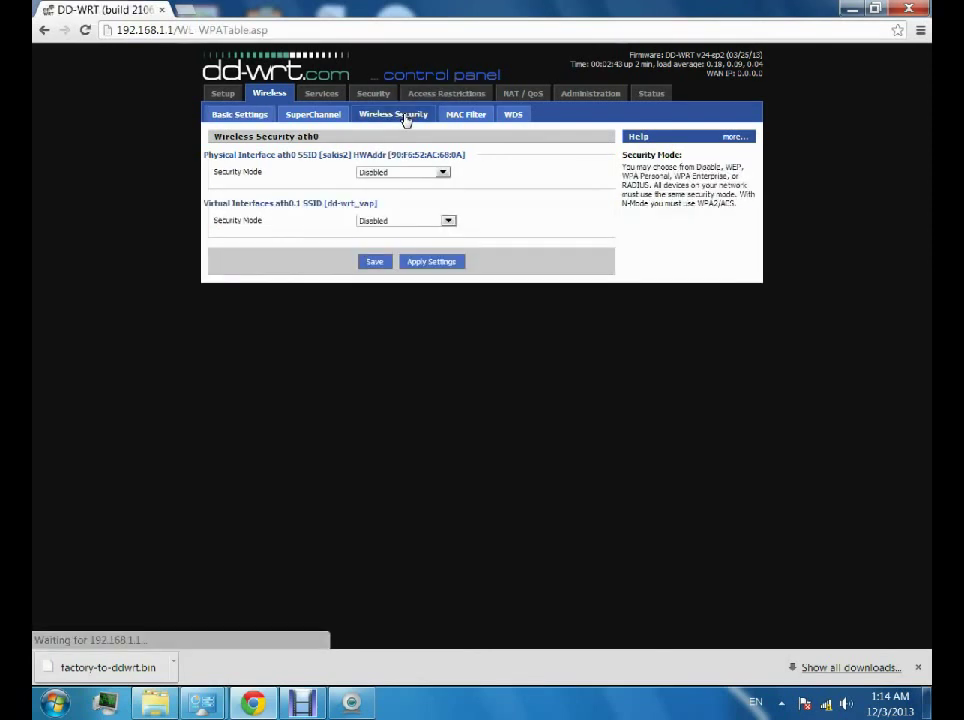
click(438, 173)
click(423, 194)
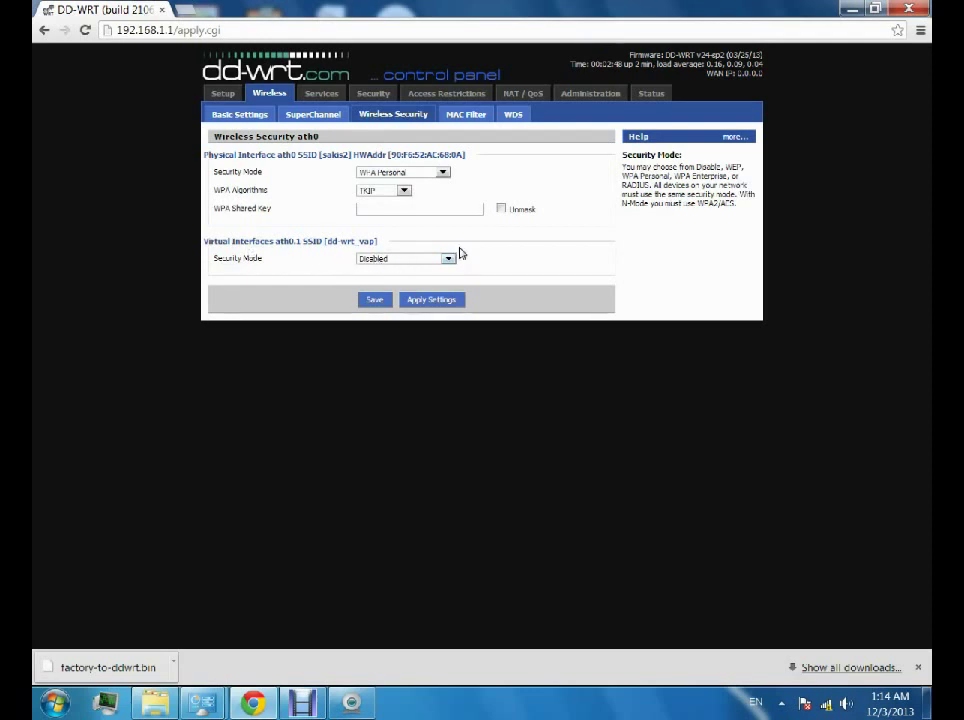
click(449, 261)
click(427, 282)
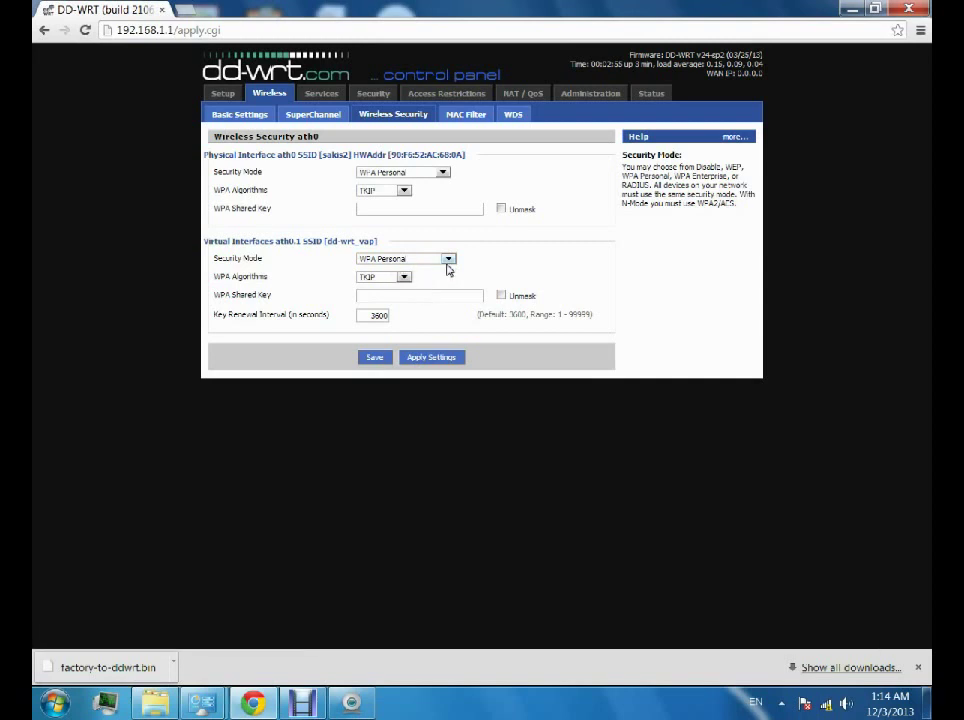
click(500, 210)
click(501, 295)
- Enter the shared WPA key for ath0, copy it into the ath0.1 key field, and save
click(445, 208)
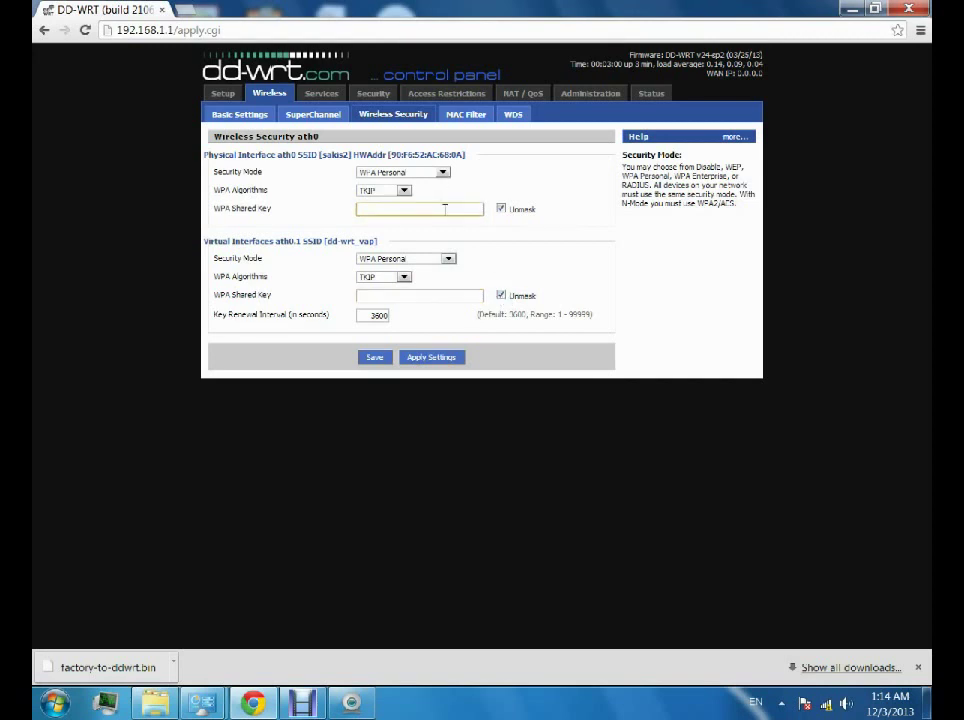
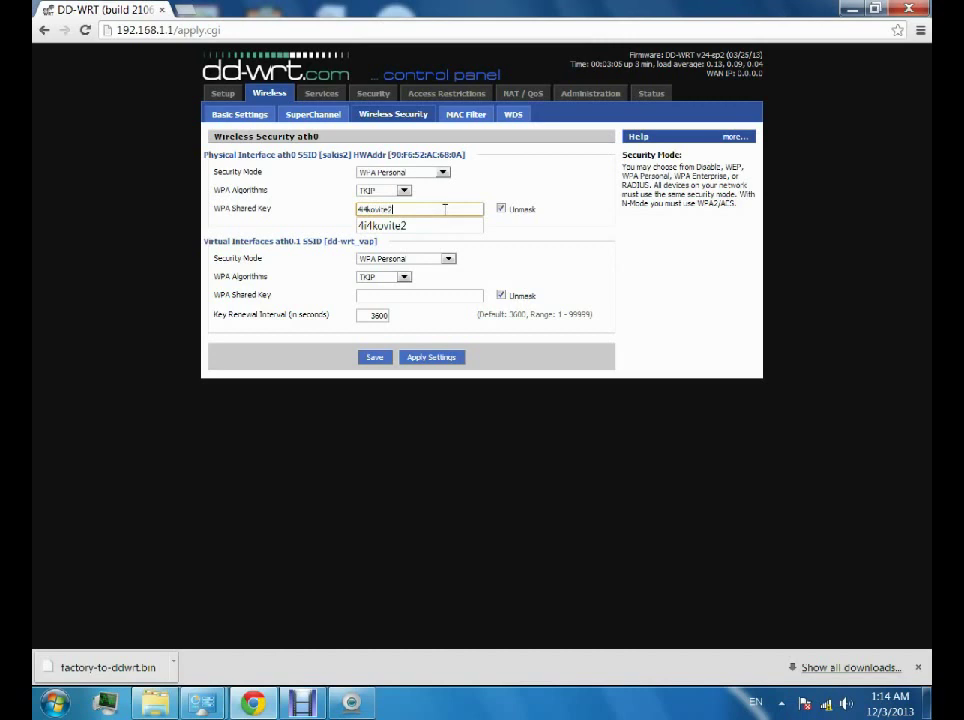
drag(409, 211, 324, 212)
right_click(358, 212)
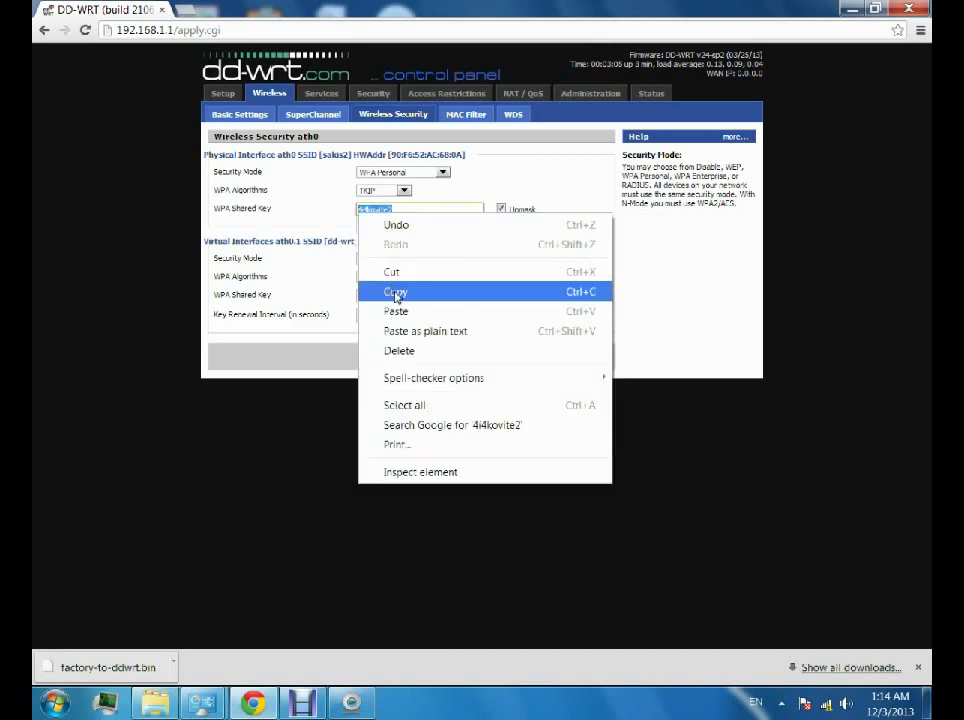
click(392, 293)
click(396, 297)
right_click(396, 297)
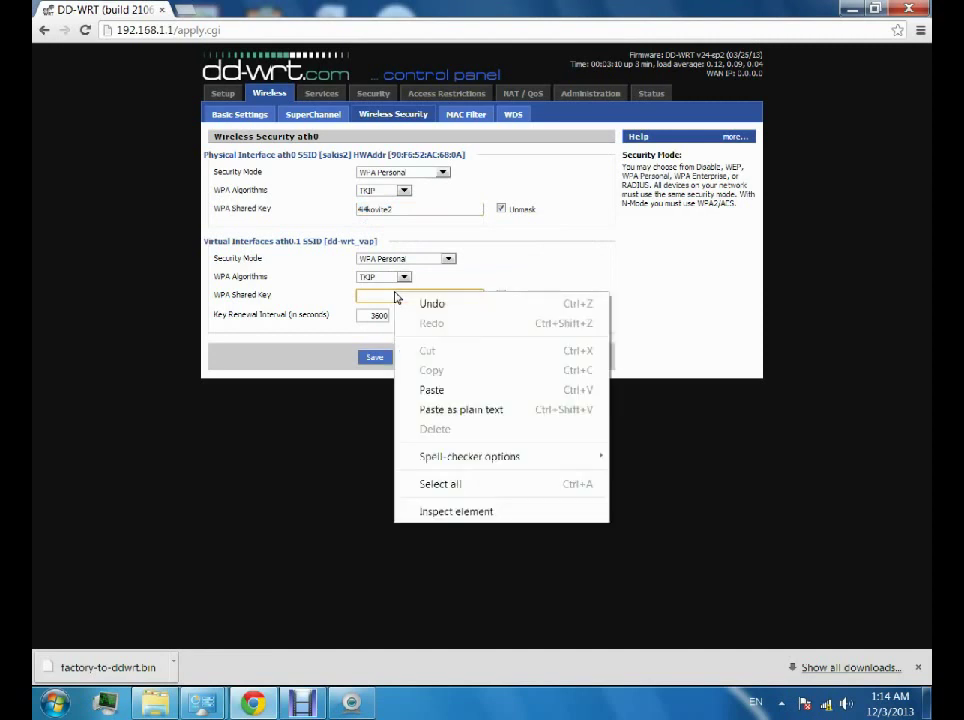
click(426, 392)
click(368, 363)
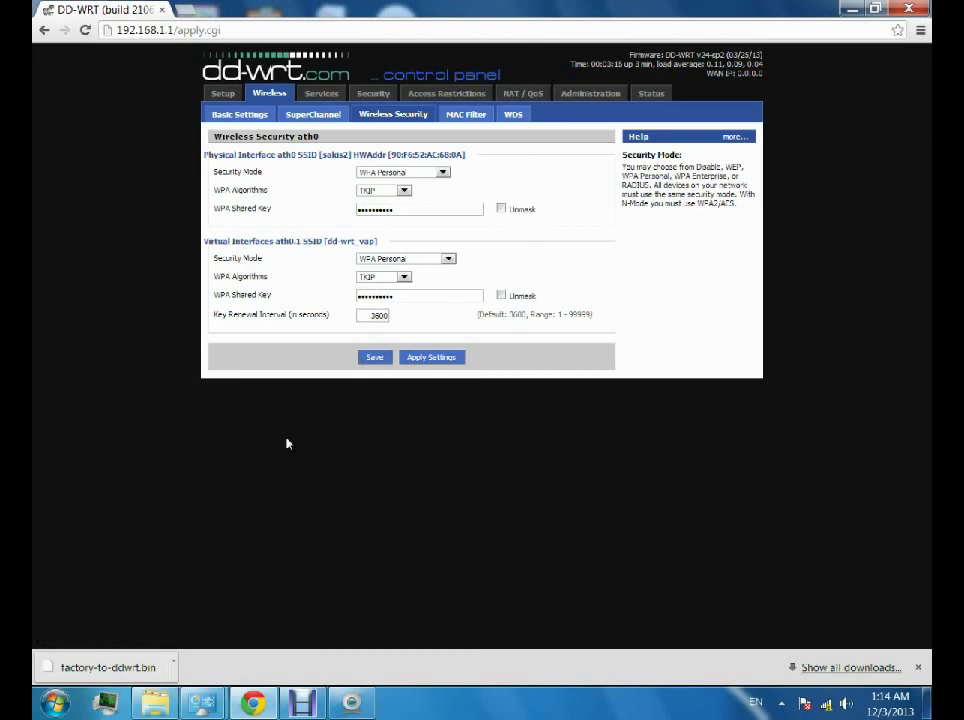
- Apply the saved settings on DD-WRT's basic wireless page, then show Windows' available wireless networks
click(248, 114)
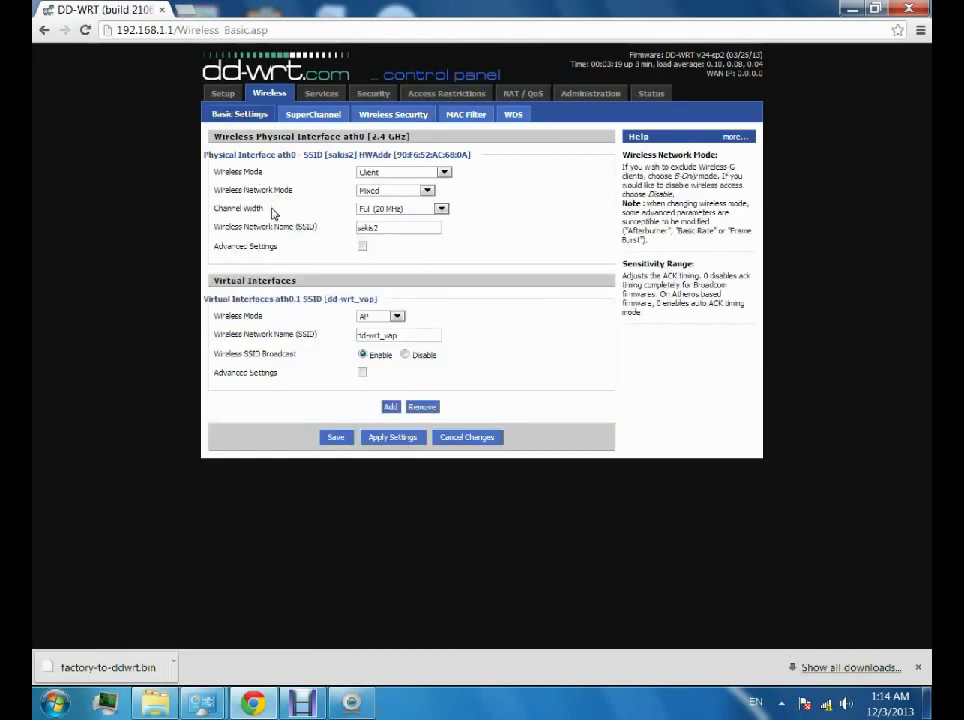
click(386, 440)
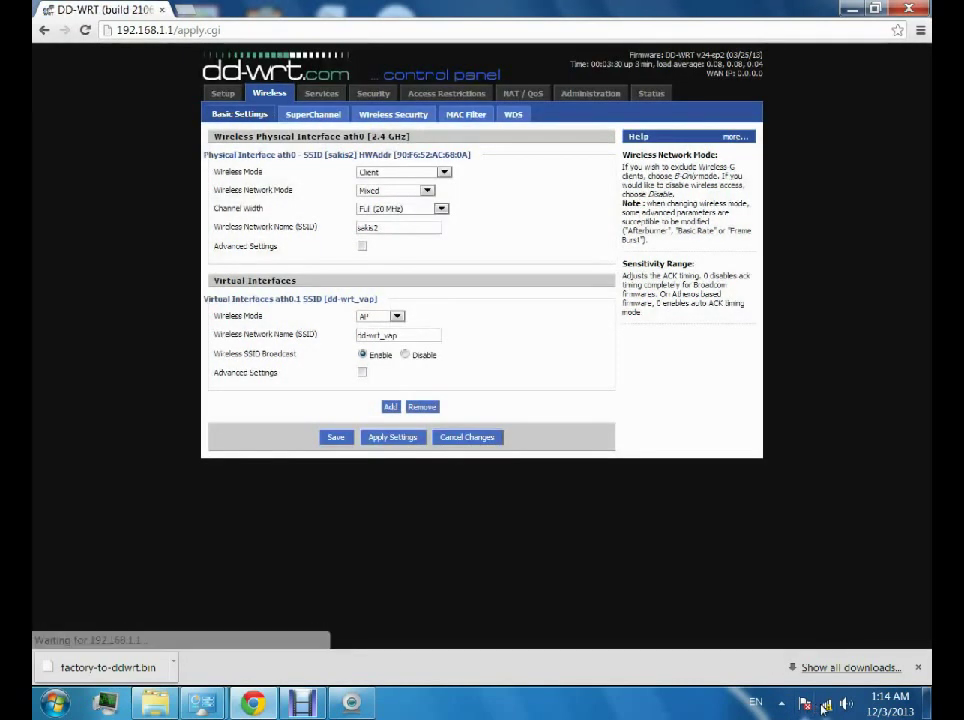
click(804, 706)
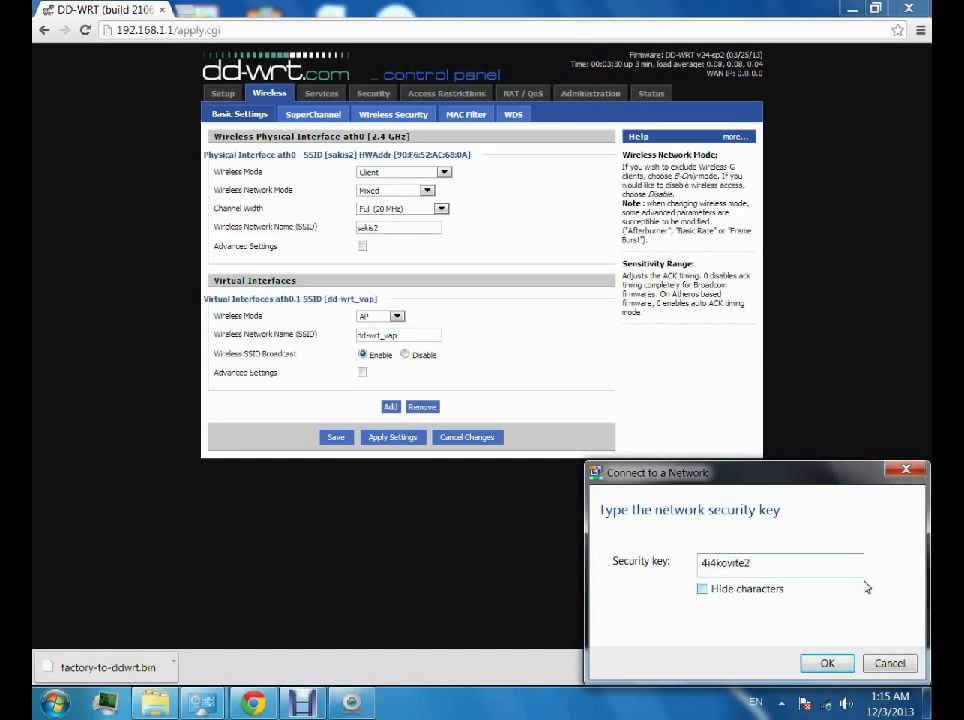
- Confirm the security key to join dd-wrt_vap and verify it shows Internet access
click(816, 664)
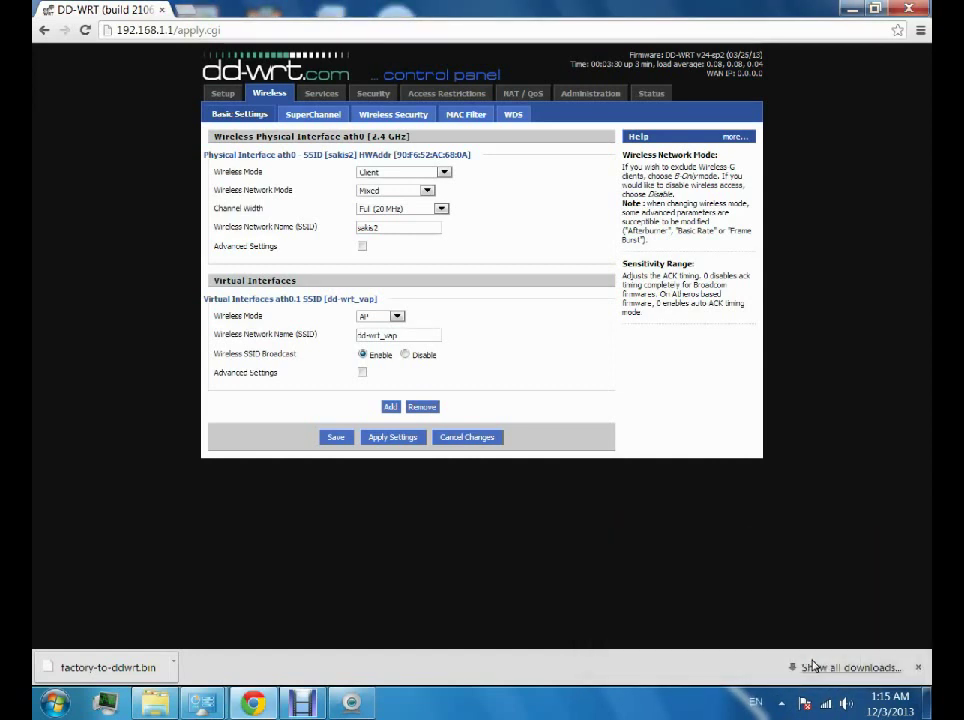
click(825, 710)
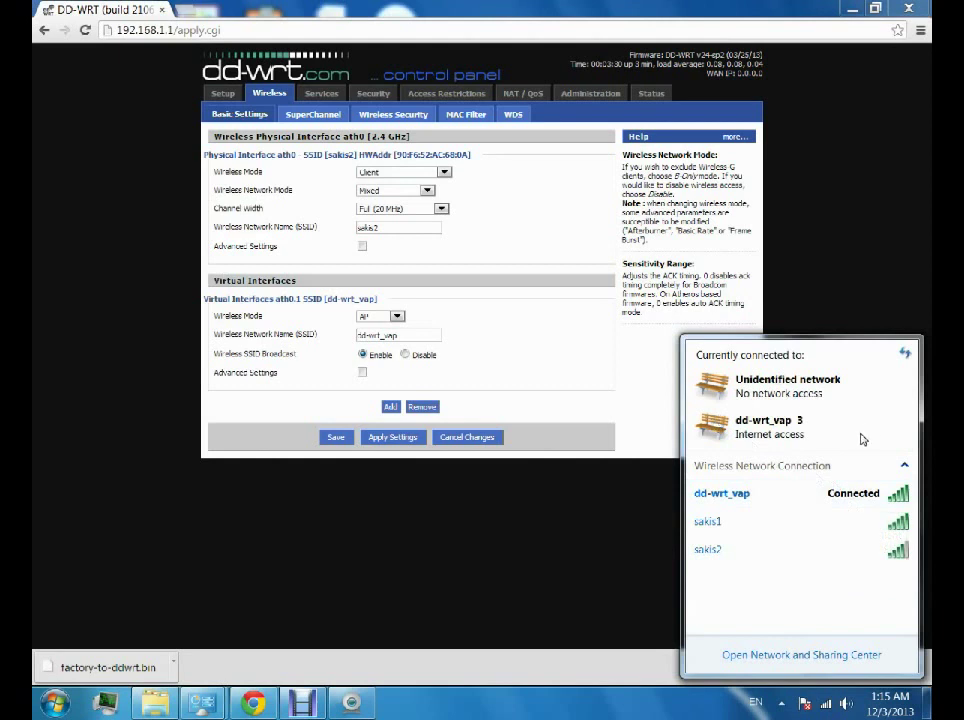
click(121, 29)
- Load the router's main page at 192.168.1.1 in Chrome
click(121, 29)
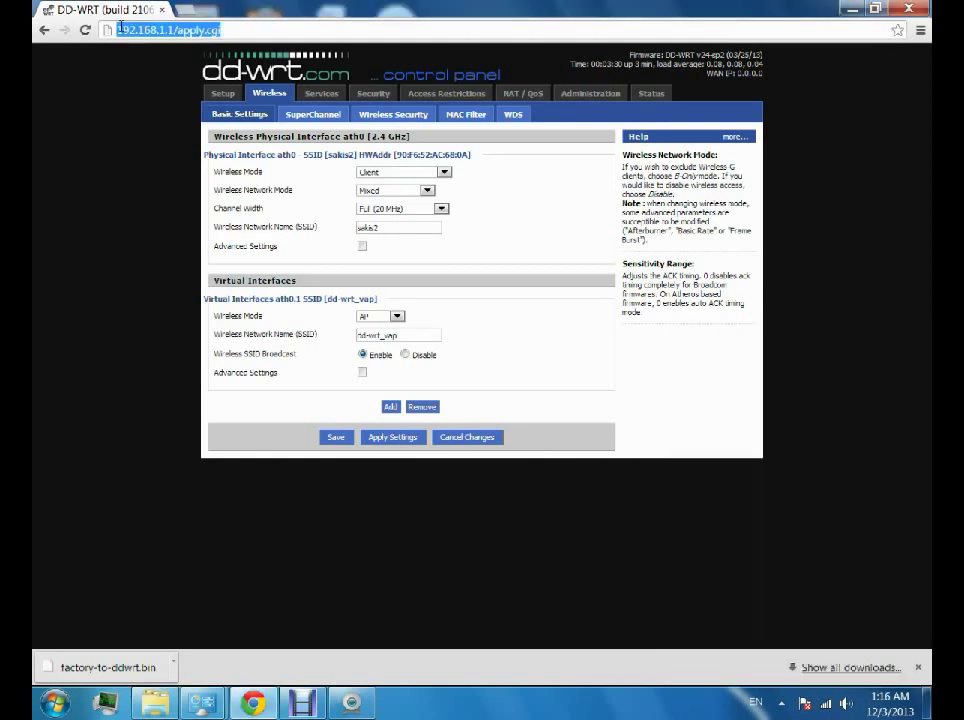
text(192)
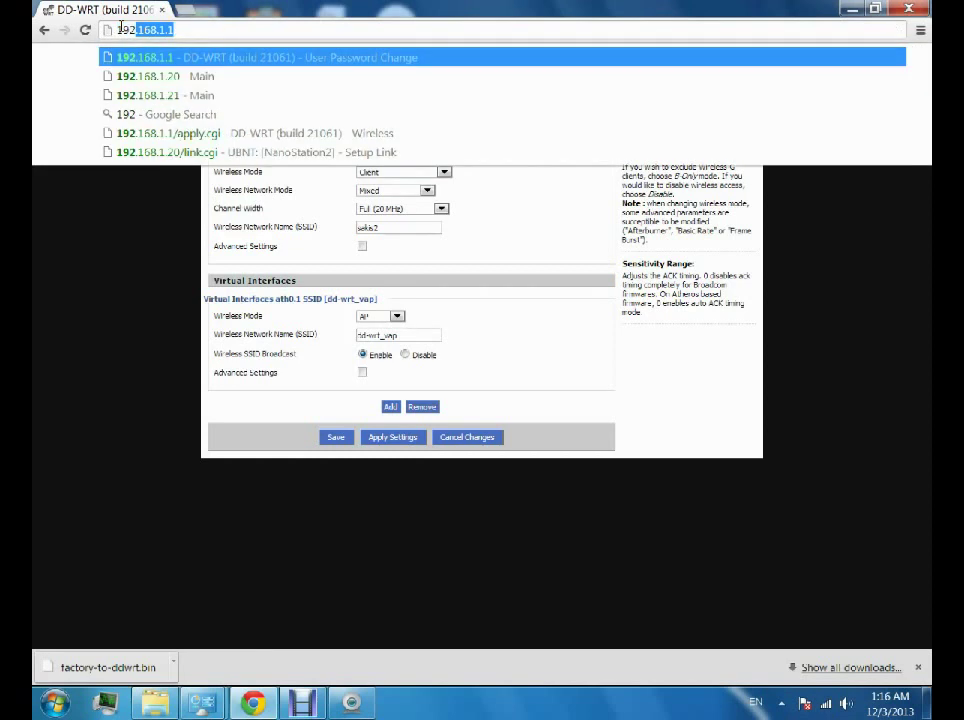
key(Return)
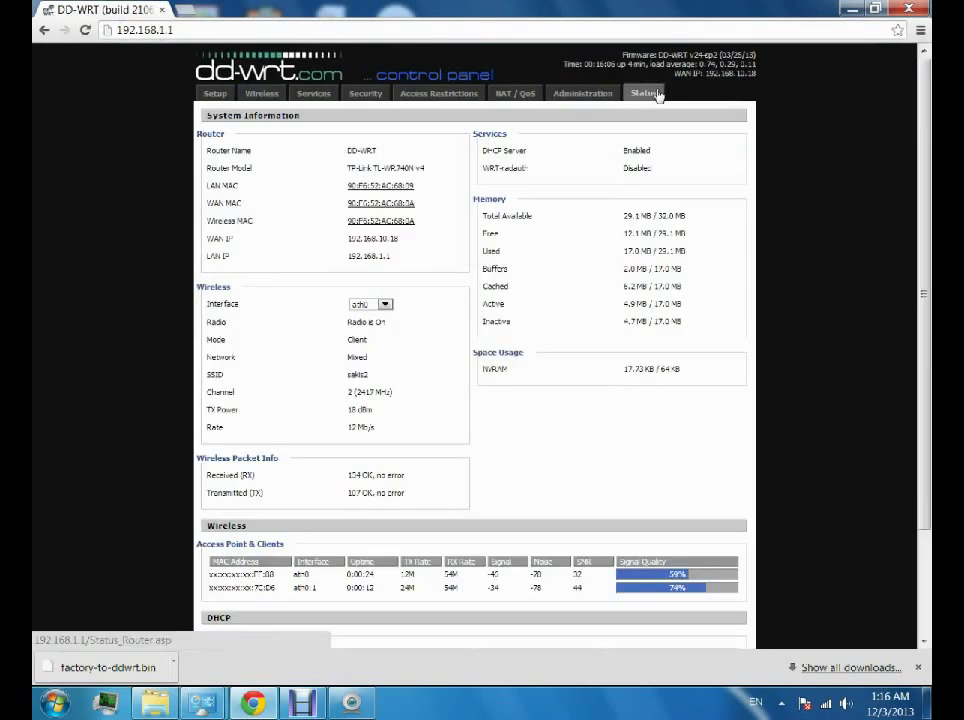
- Check DD-WRT's Status > Wireless page, play the FGF & Stem Cells YouTube video, and switch to Debut Video Capture
click(660, 93)
click(346, 119)
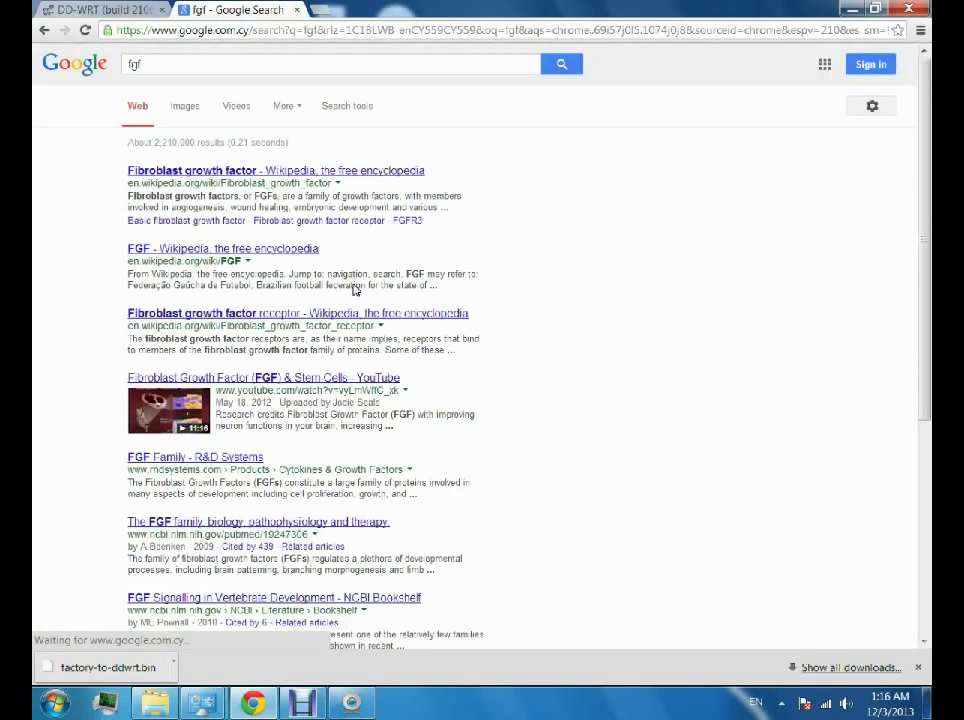
click(161, 430)
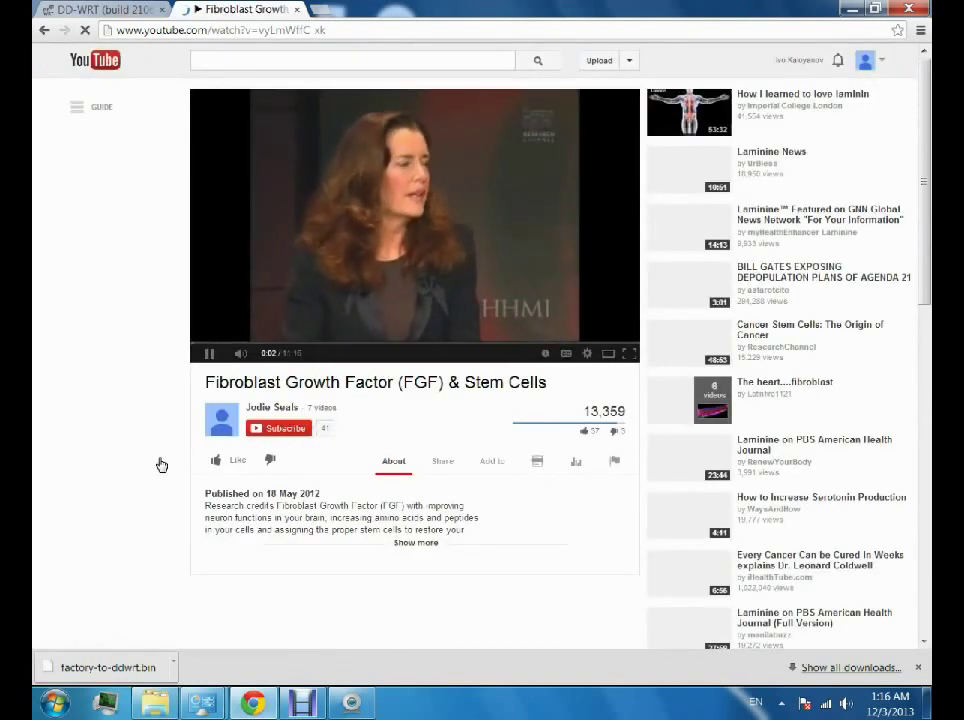
click(301, 703)
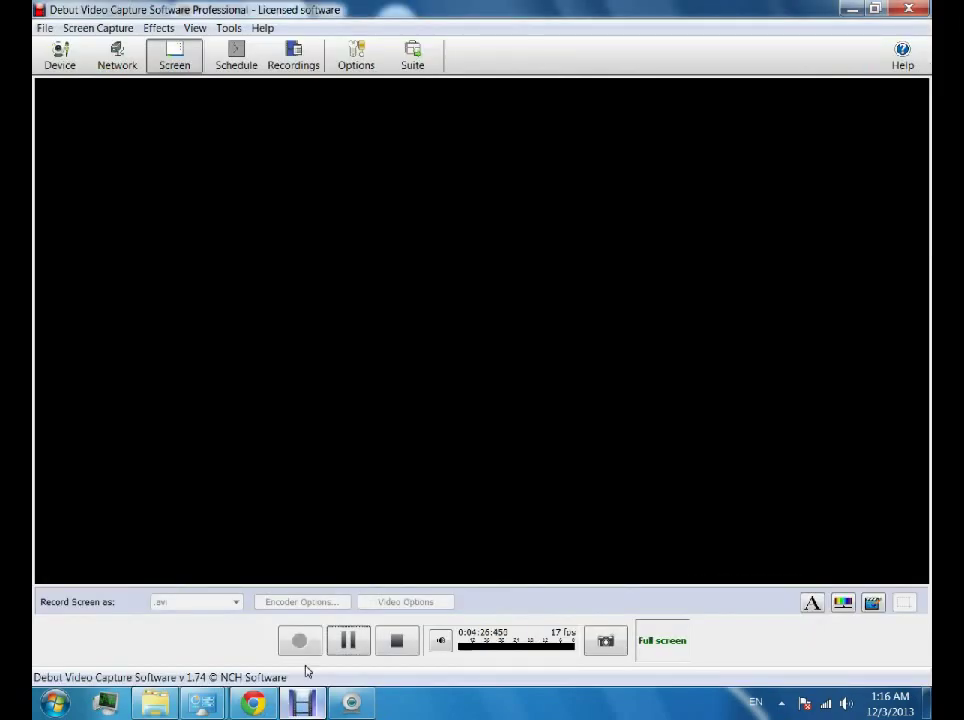